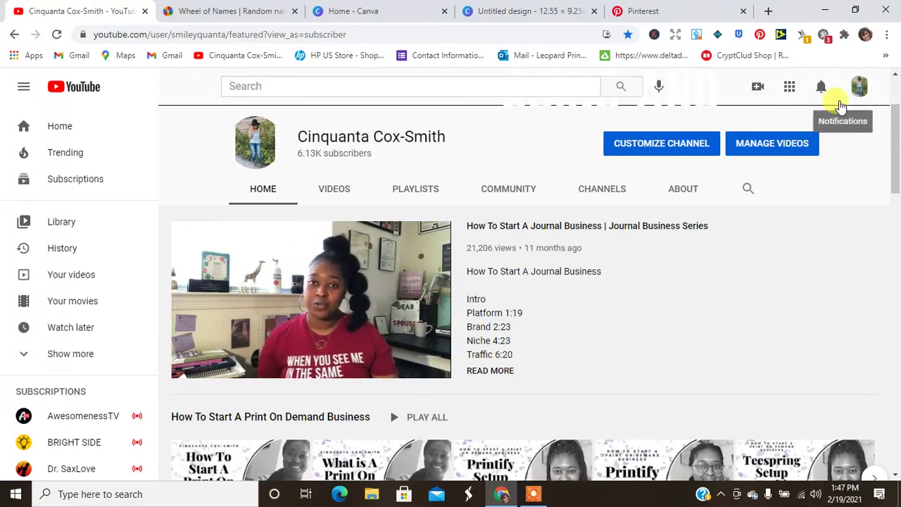
left_click_drag(894, 176, 895, 122)
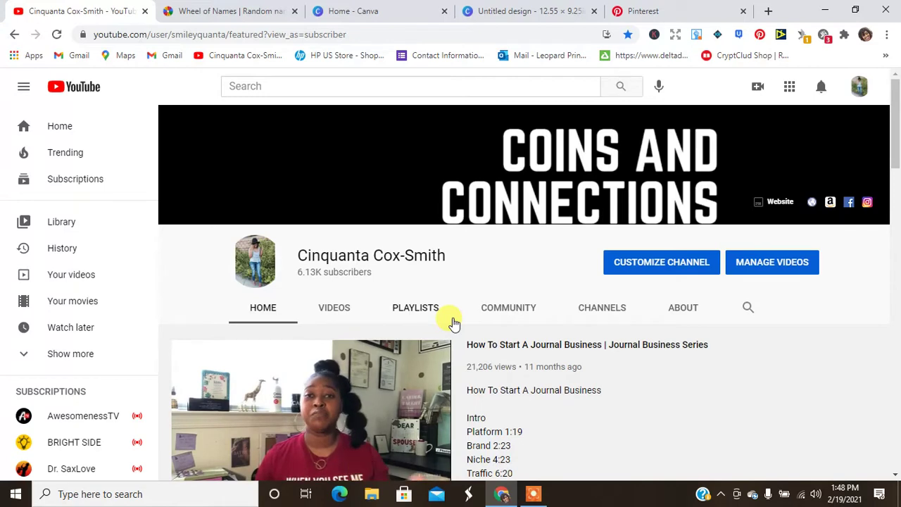
Switch to Wheel of Names and spin the wheel holding the Wedding and Diet entries.
left_click(204, 13)
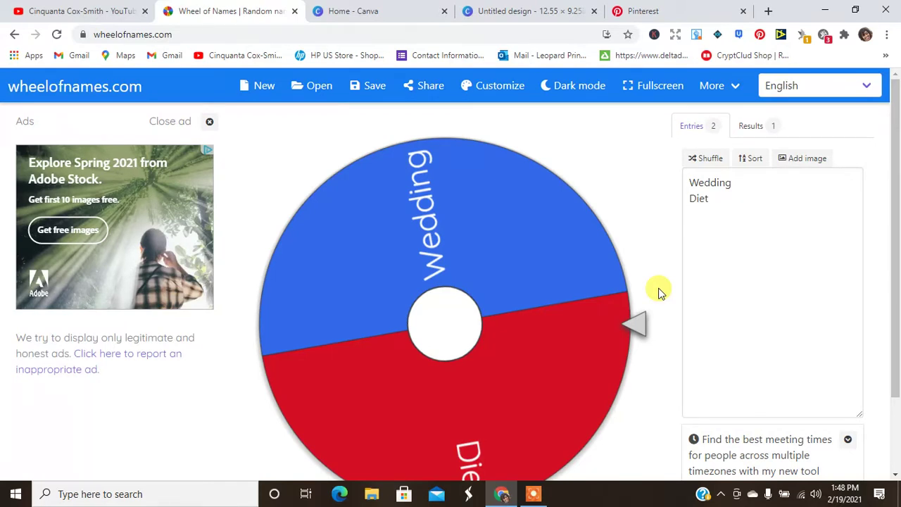
left_click(499, 293)
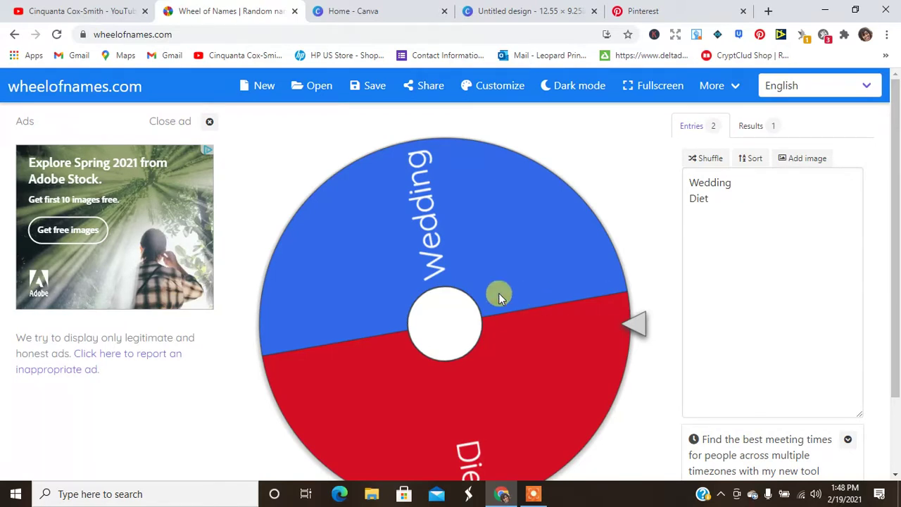
left_click(475, 257)
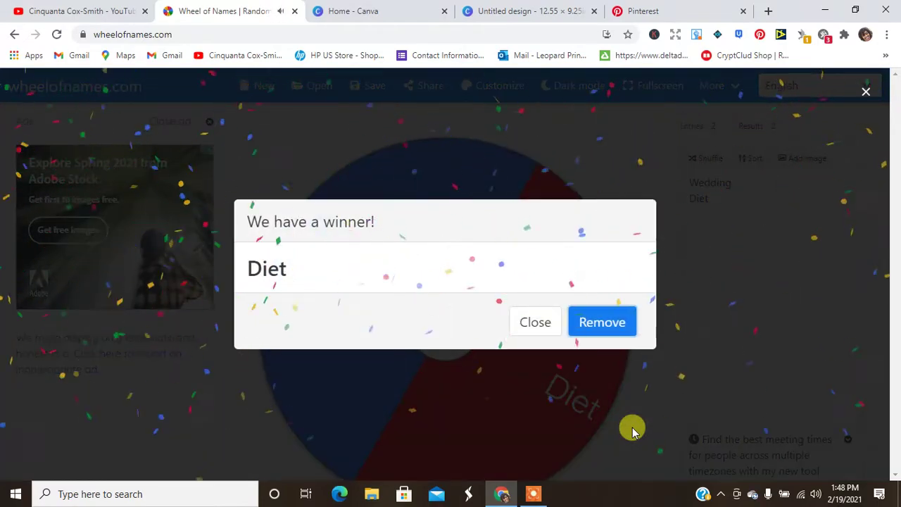
Switch to the blank 12.55 × 9.25 in Canva design, dismiss the cash-back offer and title the design "Diet Journal Cover".
left_click(508, 9)
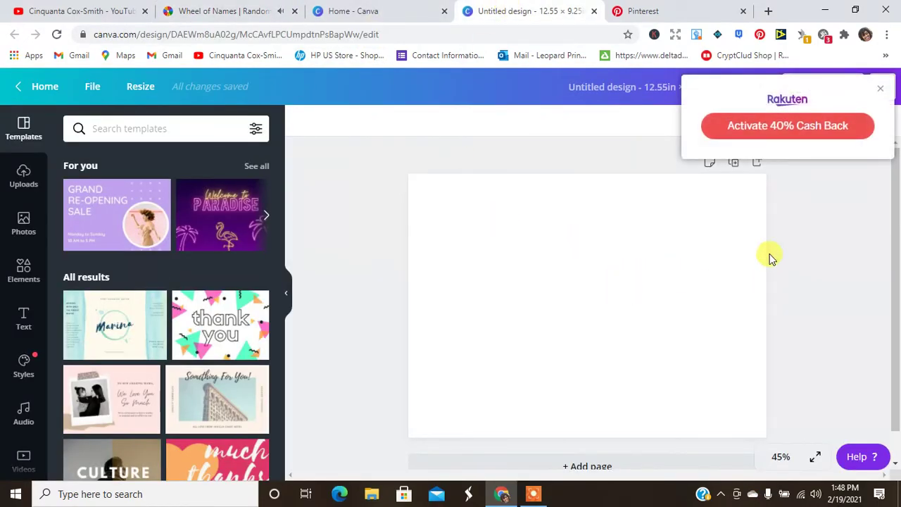
left_click(879, 89)
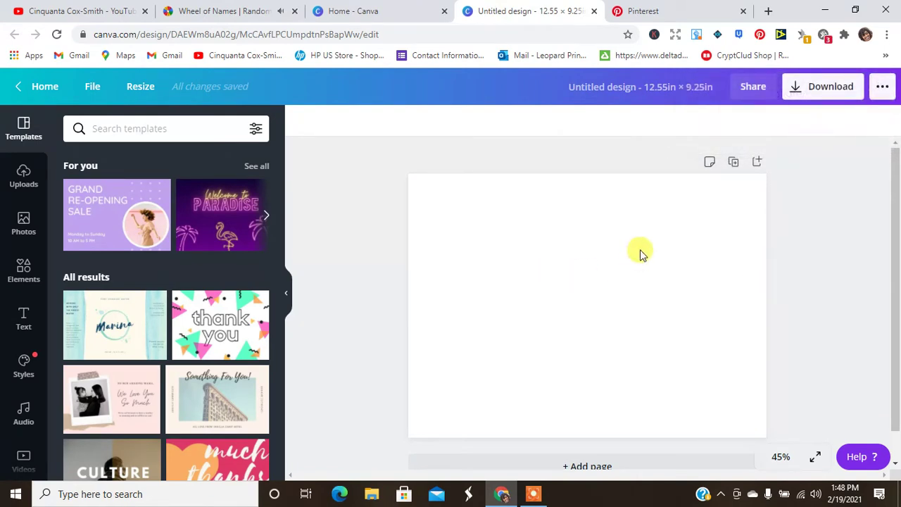
left_click(581, 87)
type("Diet")
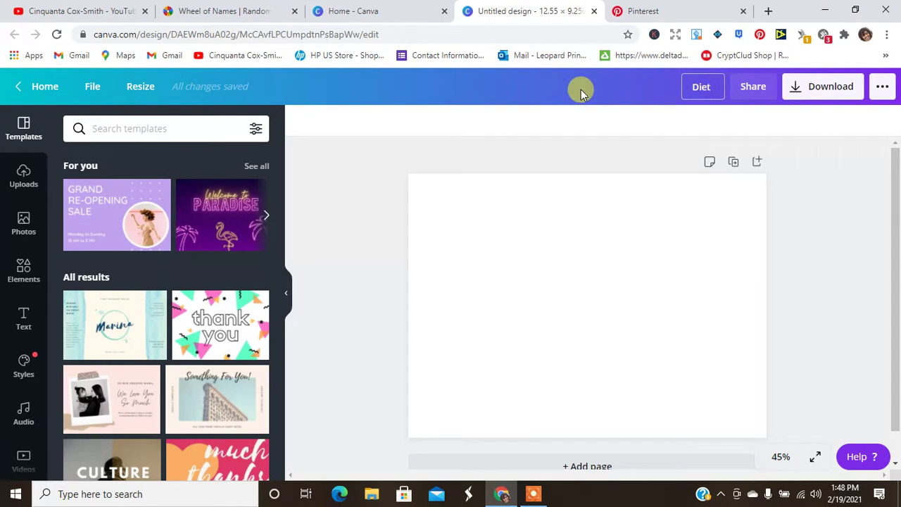
type(" Journal Cover")
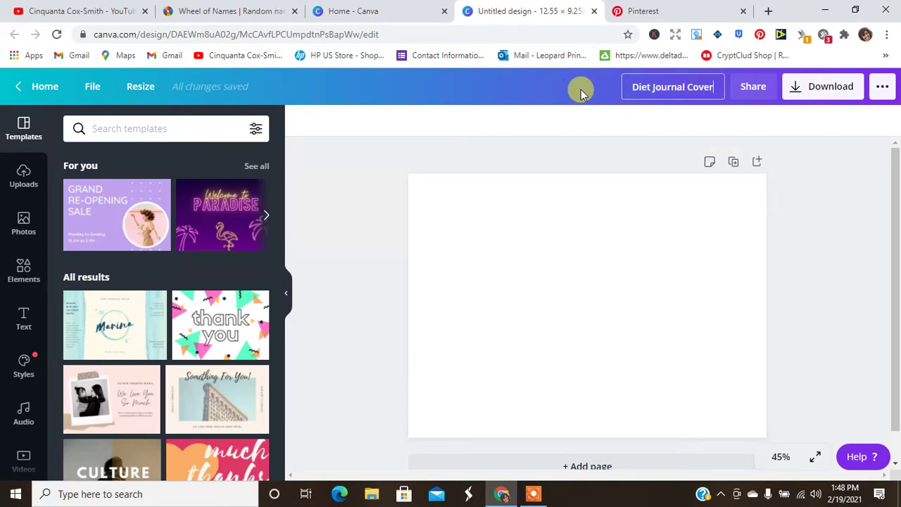
Search the templates for "food" and look through the results for cover ideas.
left_click(89, 131)
type("foo")
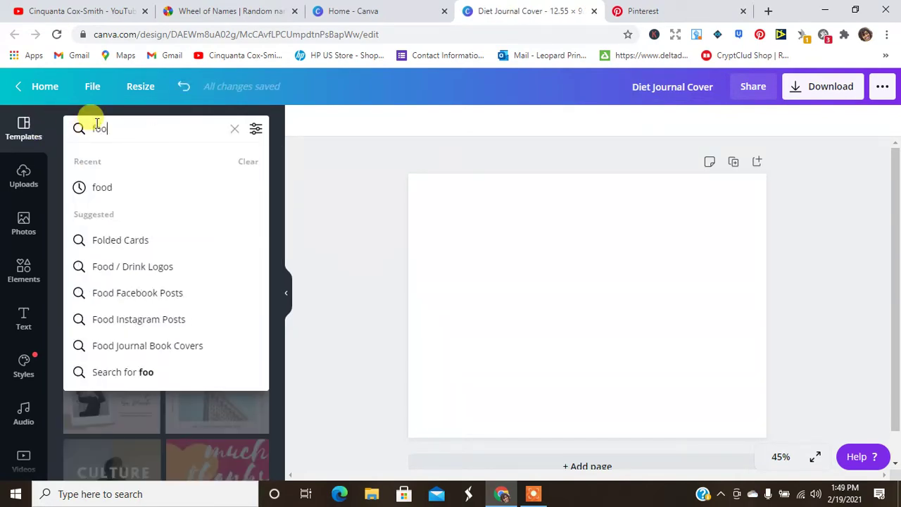
type("d")
key("Return")
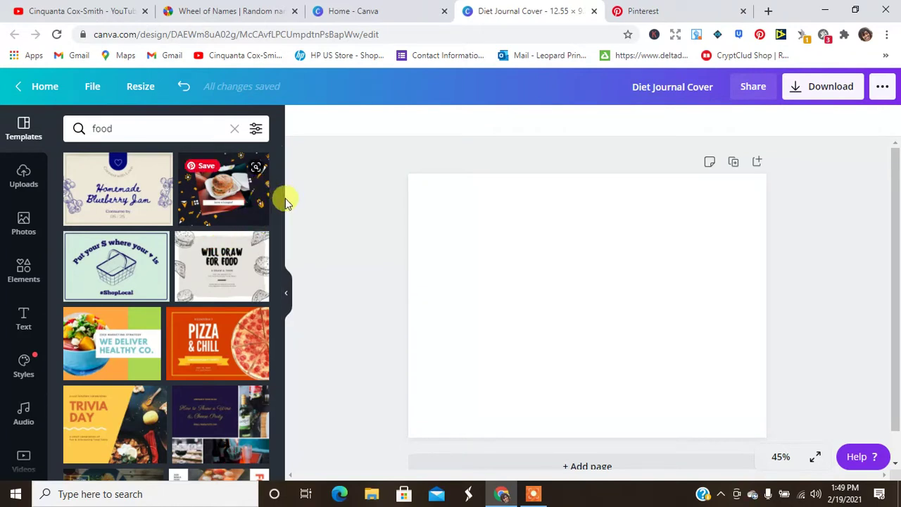
scroll(278, 184, "down", 3)
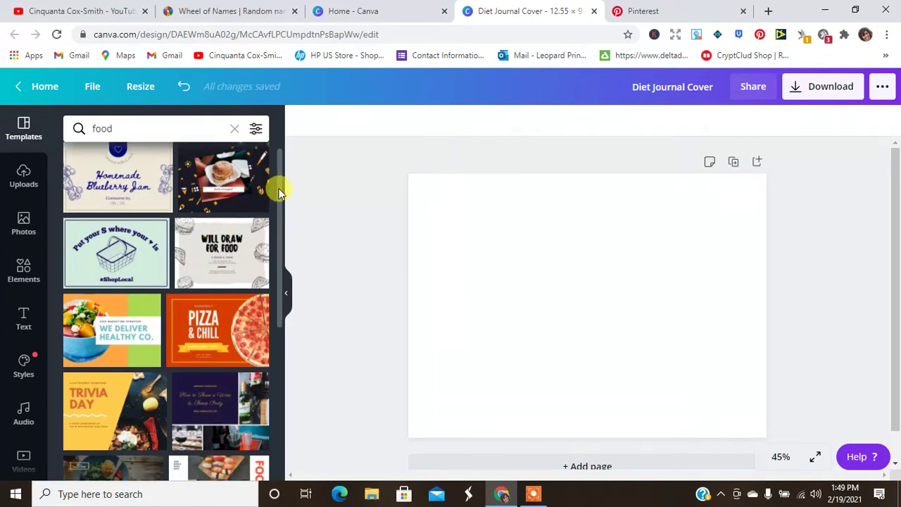
scroll(279, 274, "down", 3)
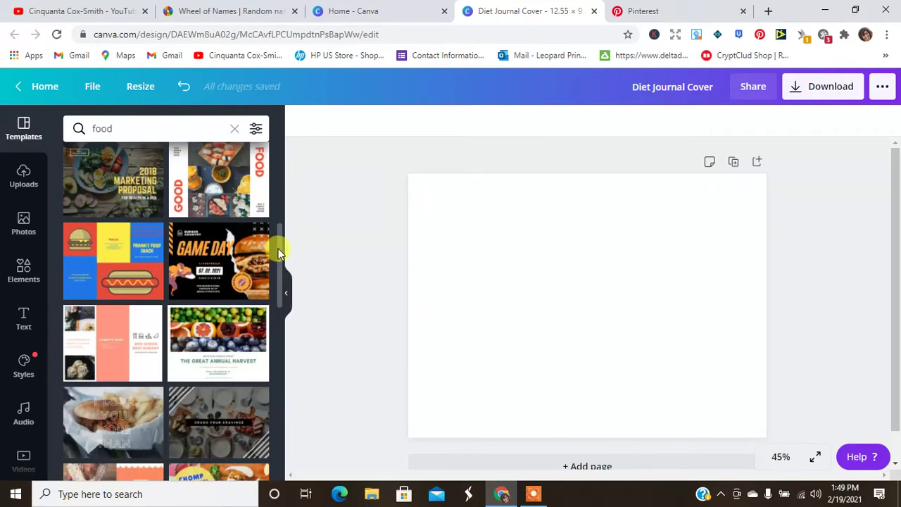
left_click_drag(278, 248, 279, 395)
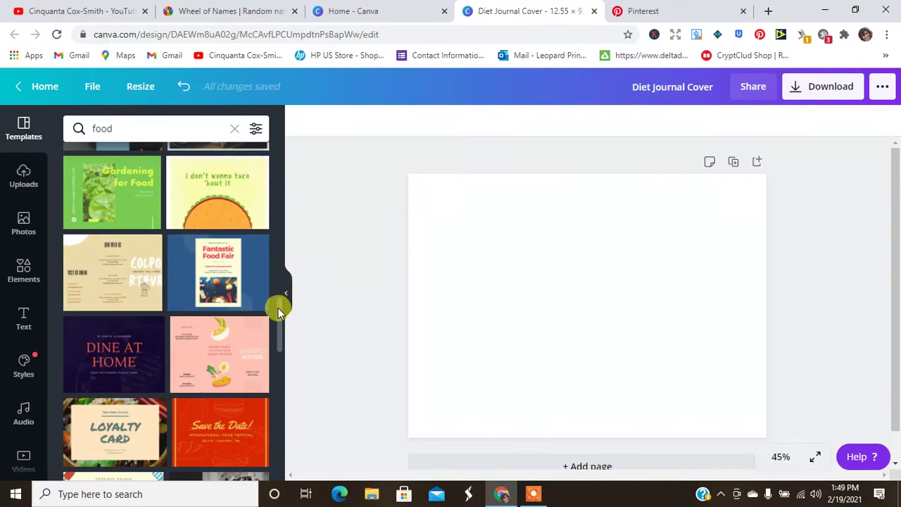
left_click_drag(278, 306, 271, 371)
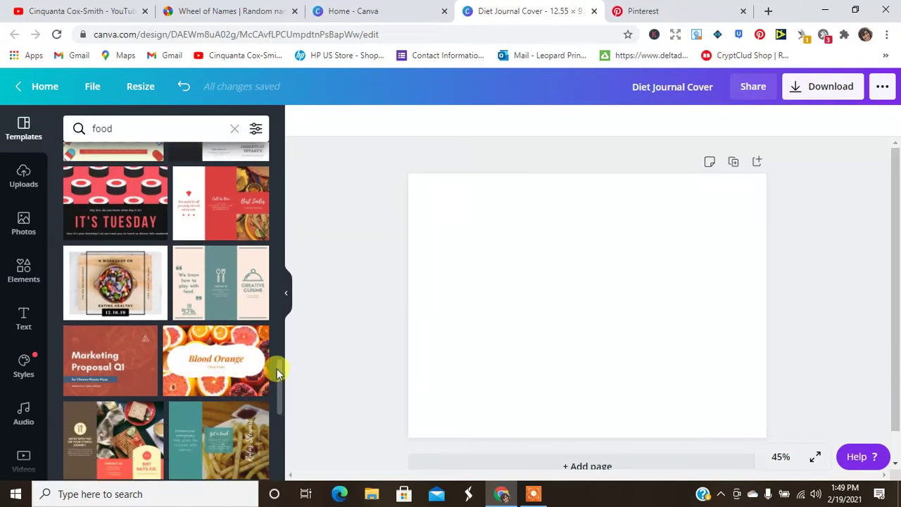
left_click_drag(279, 368, 287, 408)
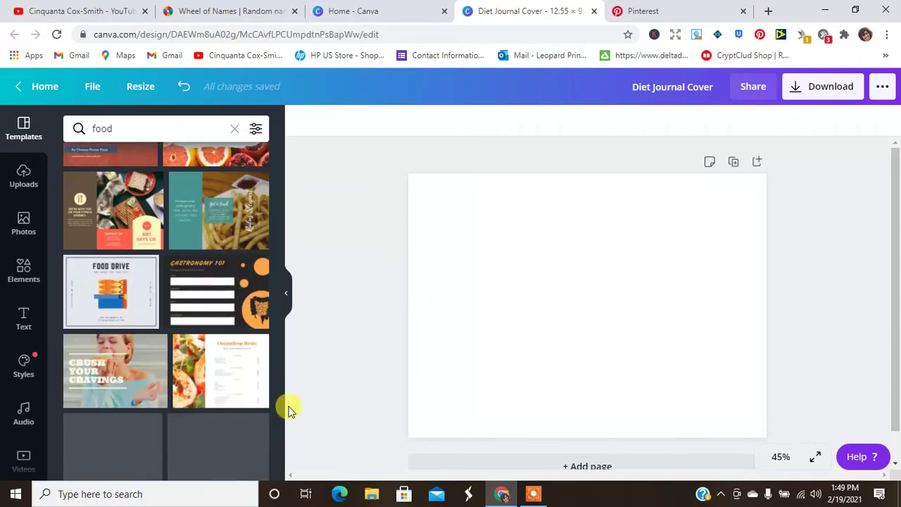
Search the photo library for "celery".
left_click(24, 220)
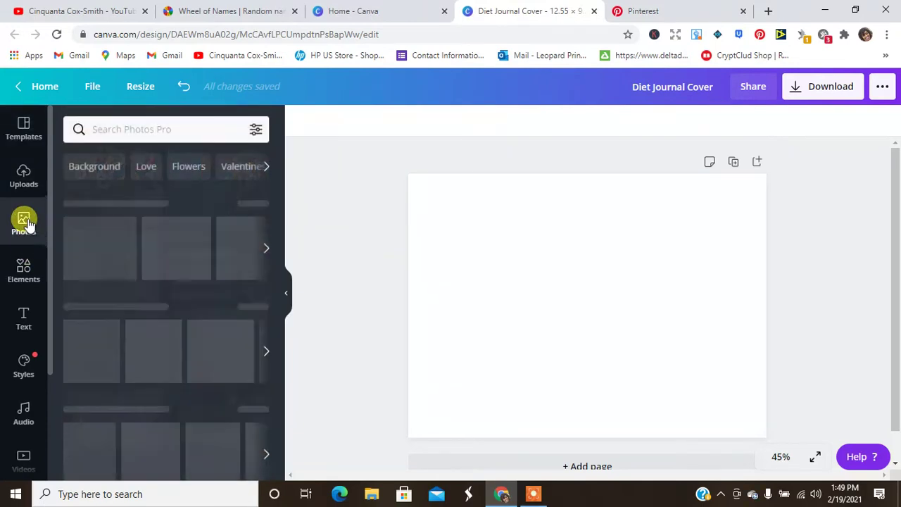
left_click(127, 128)
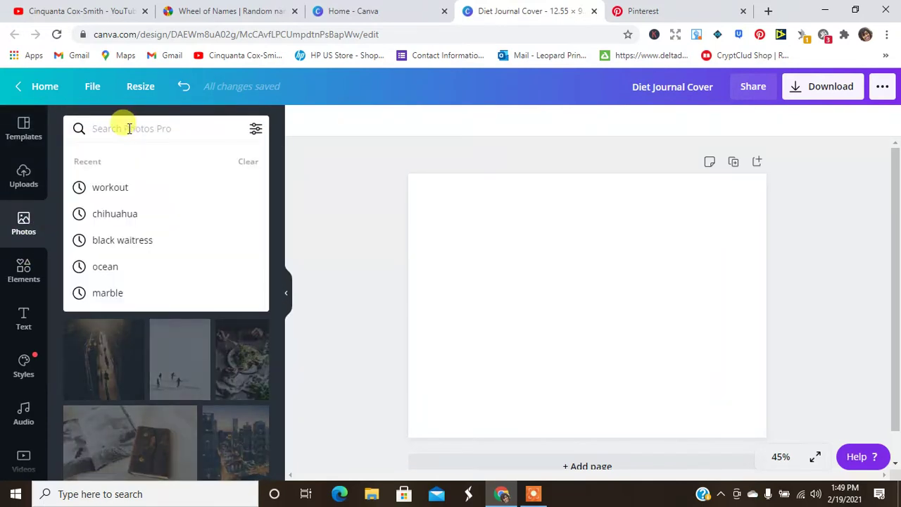
type("celry")
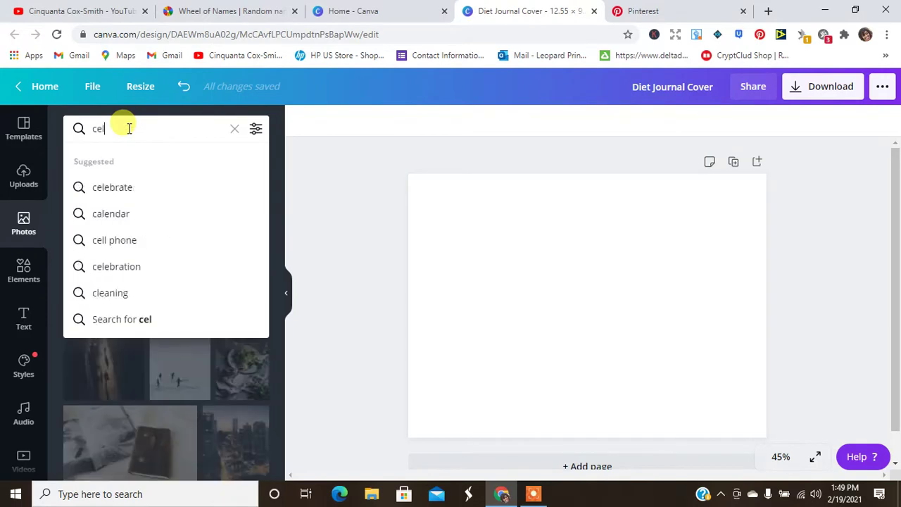
key("BackSpace")
key("BackSpace")
type("ert")
key("BackSpace")
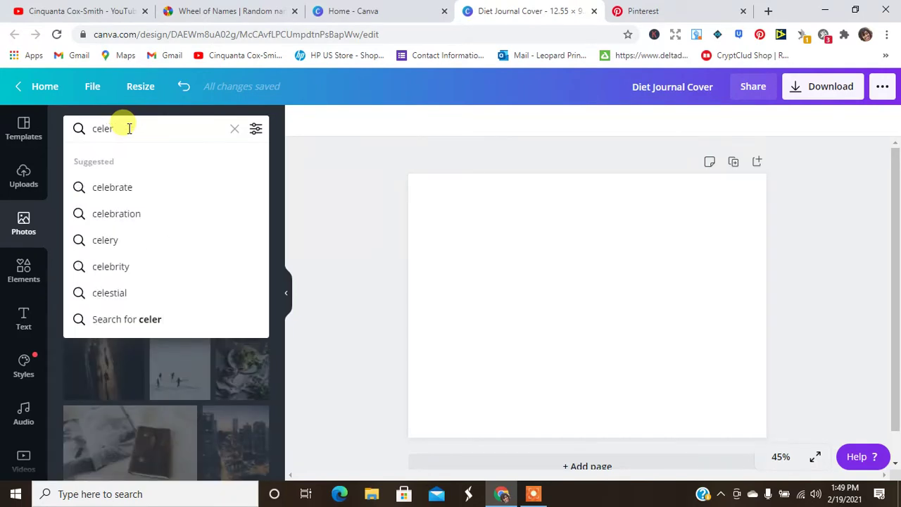
type("y")
key("Return")
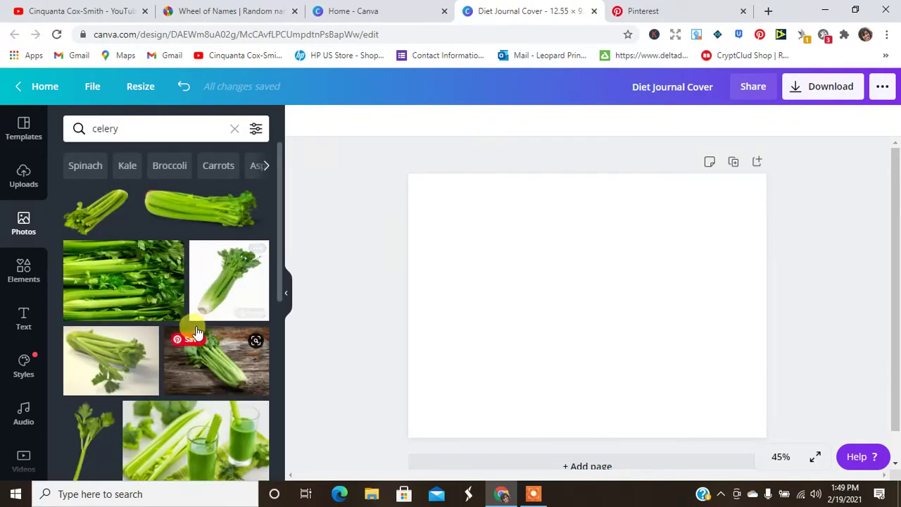
Add the photo of celery stalks with two glasses of green juice and enlarge it to cover the whole page.
scroll(279, 303, "down", 2)
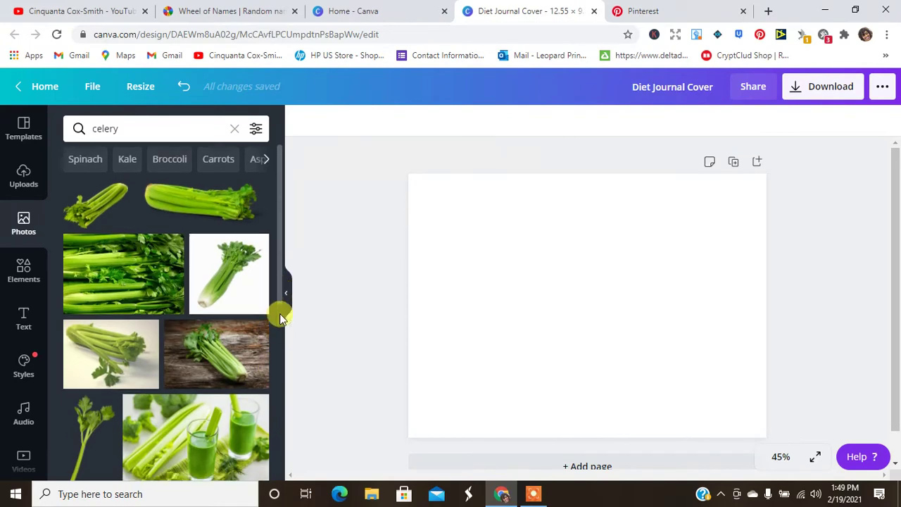
left_click(205, 366)
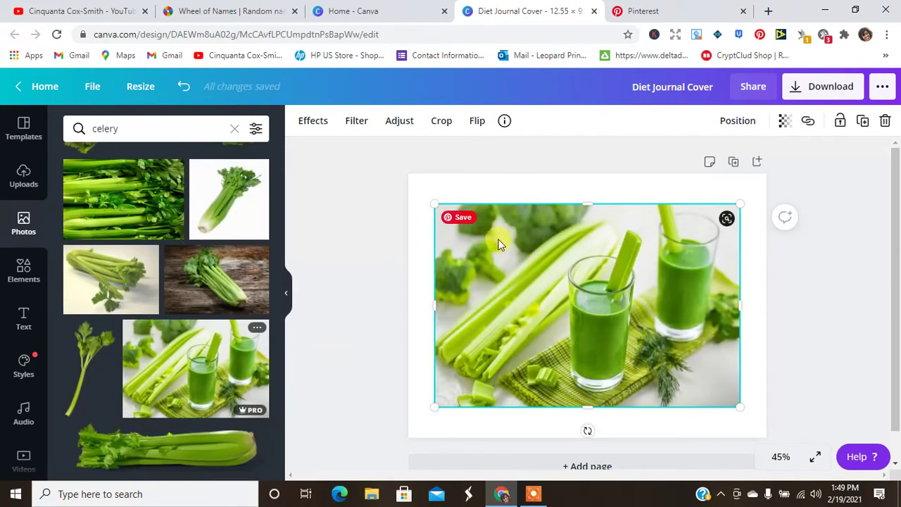
left_click_drag(435, 204, 396, 169)
left_click_drag(611, 325, 627, 316)
left_click_drag(763, 404, 797, 466)
left_click_drag(692, 374, 669, 376)
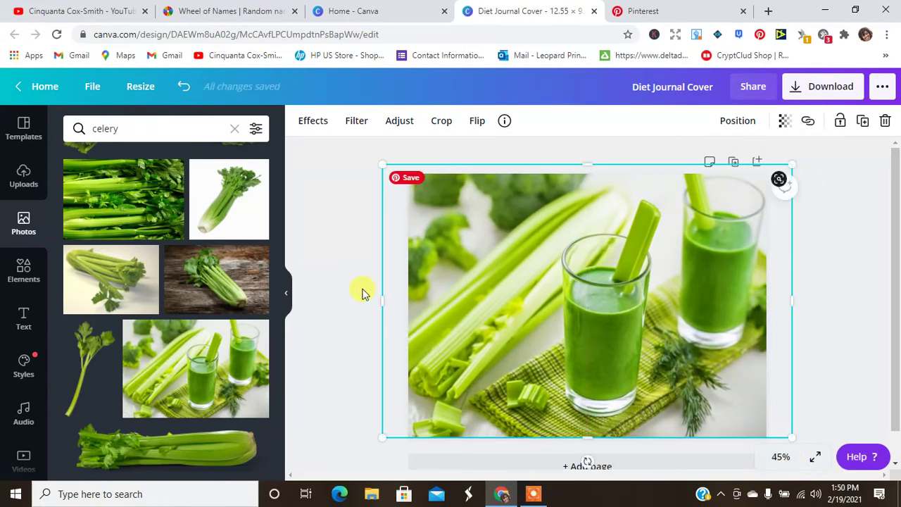
Add a square shape over the photo and enlarge it to cover the whole page.
left_click(21, 271)
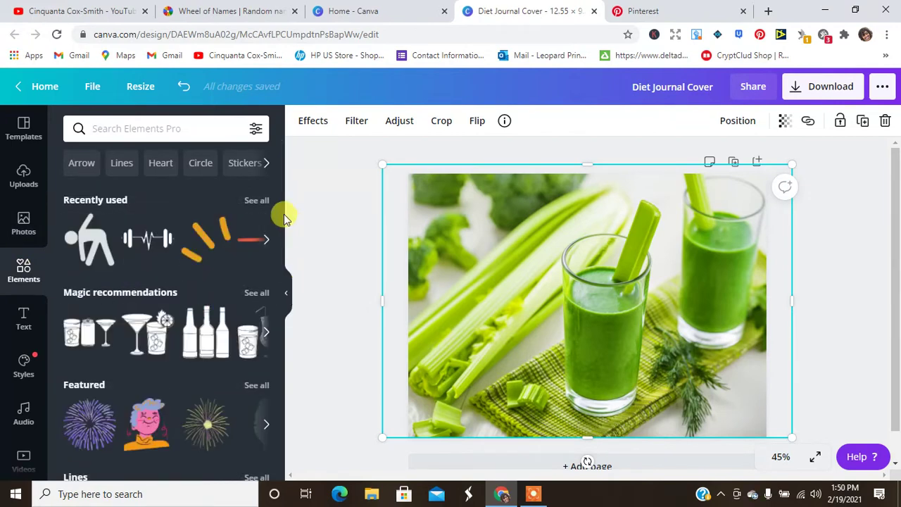
left_click_drag(281, 205, 273, 317)
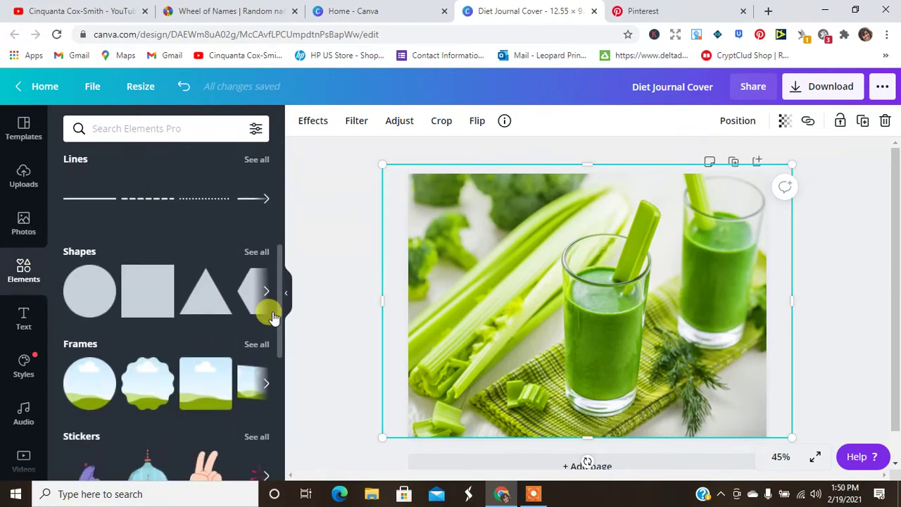
left_click(134, 297)
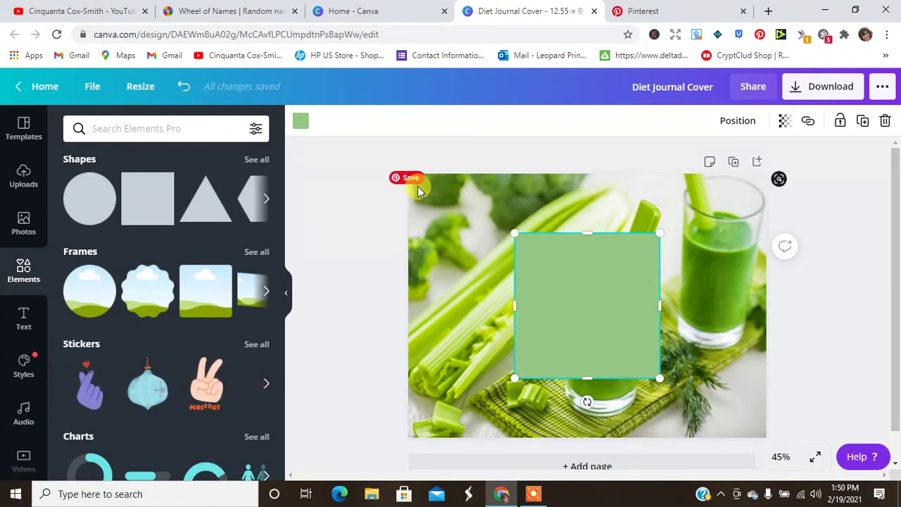
left_click_drag(517, 378, 358, 458)
left_click_drag(661, 234, 806, 169)
Set the green square's transparency to 47 so the celery photo shows through.
left_click(784, 120)
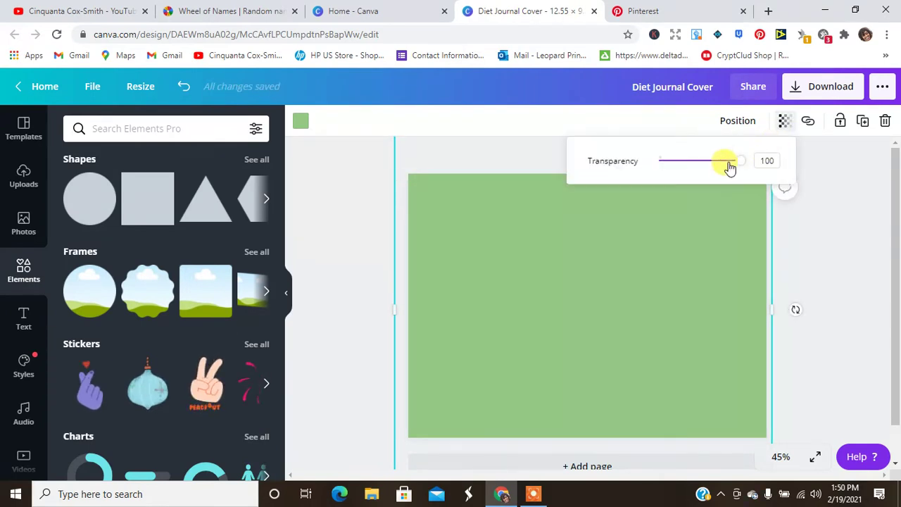
left_click_drag(736, 167, 703, 168)
left_click_drag(703, 167, 658, 169)
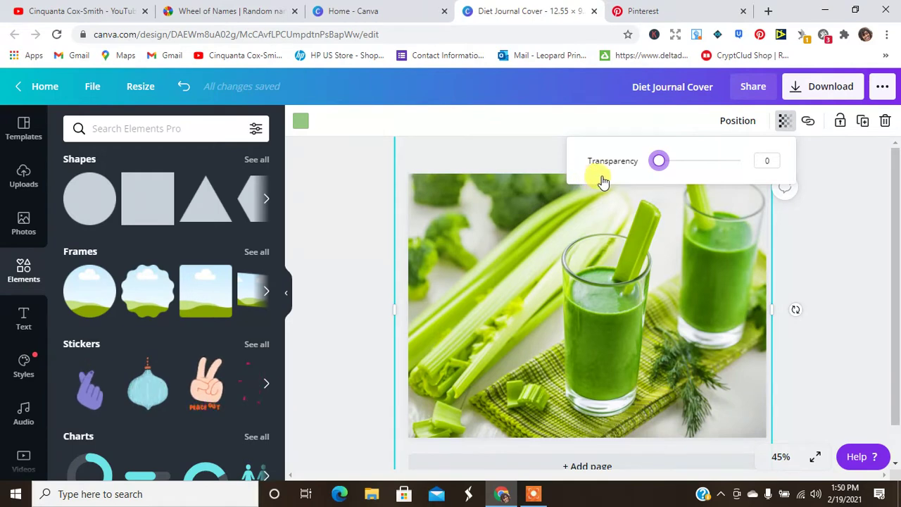
left_click_drag(658, 168, 697, 175)
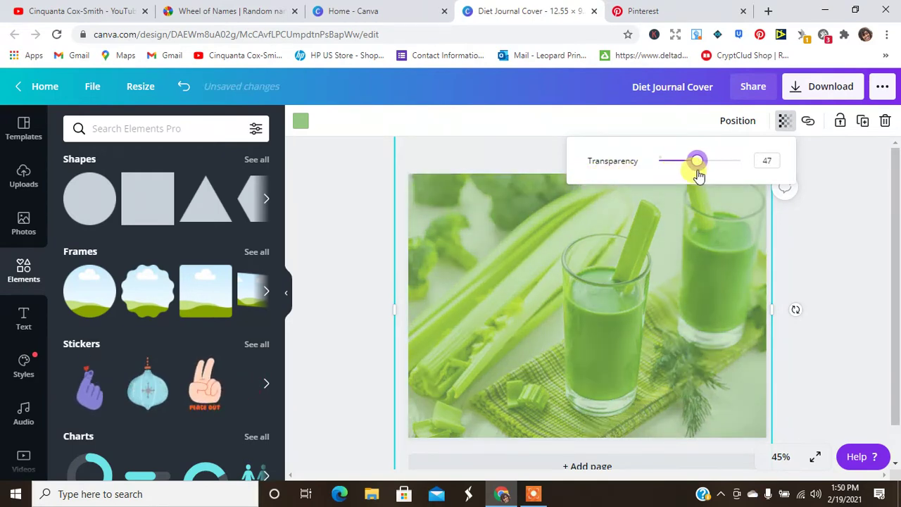
left_click(821, 280)
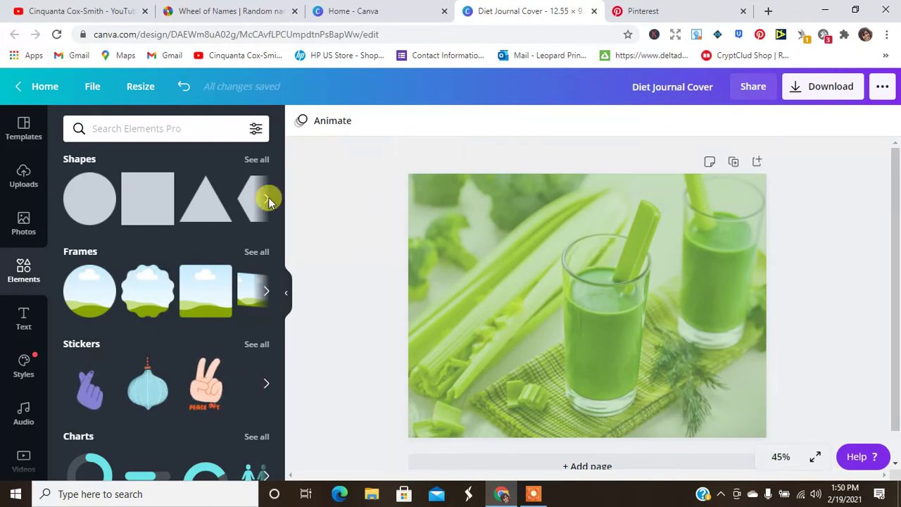
Add a solid line and place it vertically down the middle of the page to divide the cover in two.
left_click_drag(279, 291, 291, 100)
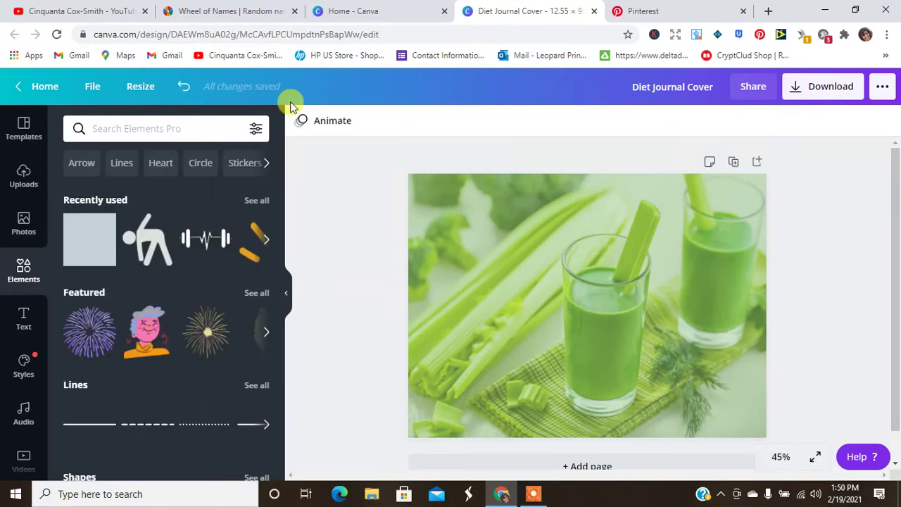
left_click(90, 424)
left_click_drag(576, 330, 589, 290)
left_click(885, 251)
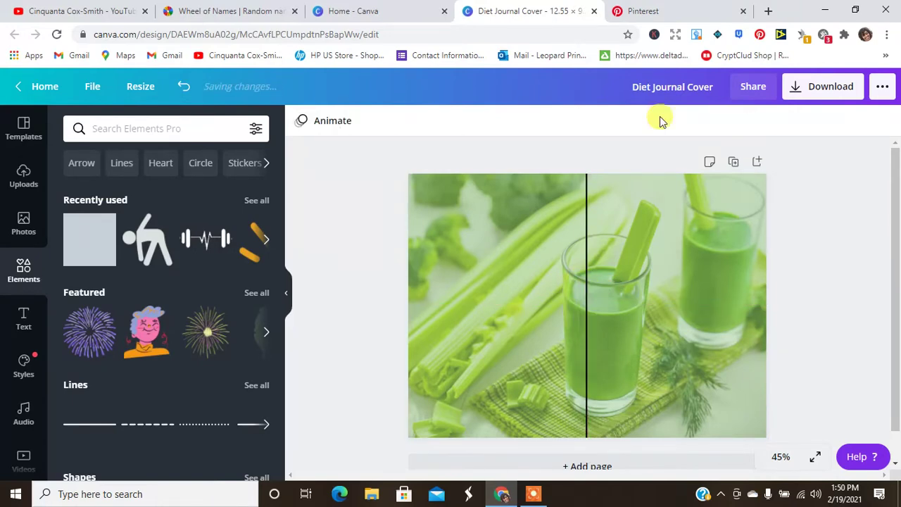
Switch to Pinterest, search for "celery juice" and look through the pins for cover wording ideas.
left_click(658, 8)
left_click(539, 90)
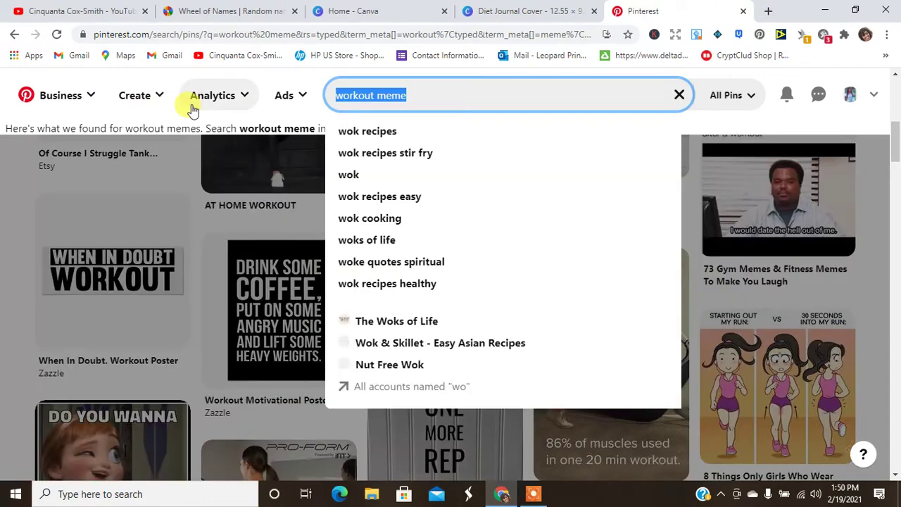
type("ce")
type("ler")
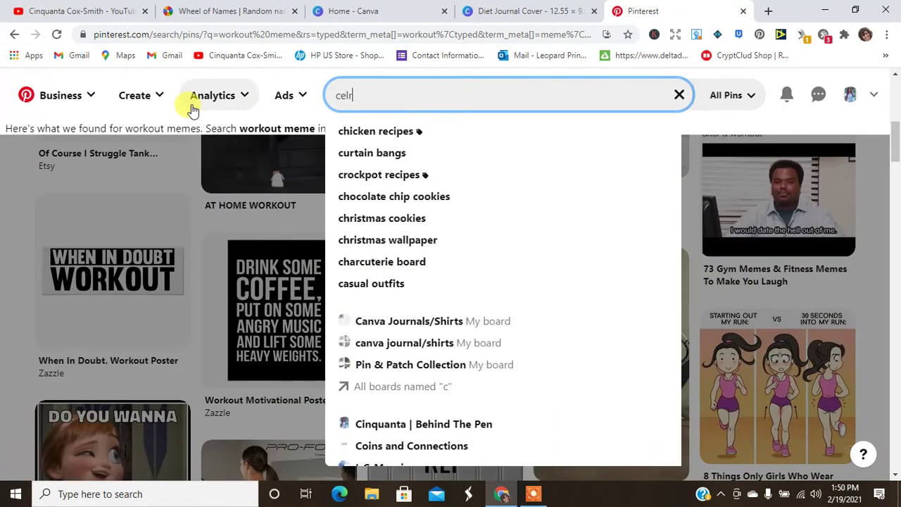
key("BackSpace")
type("ery juice")
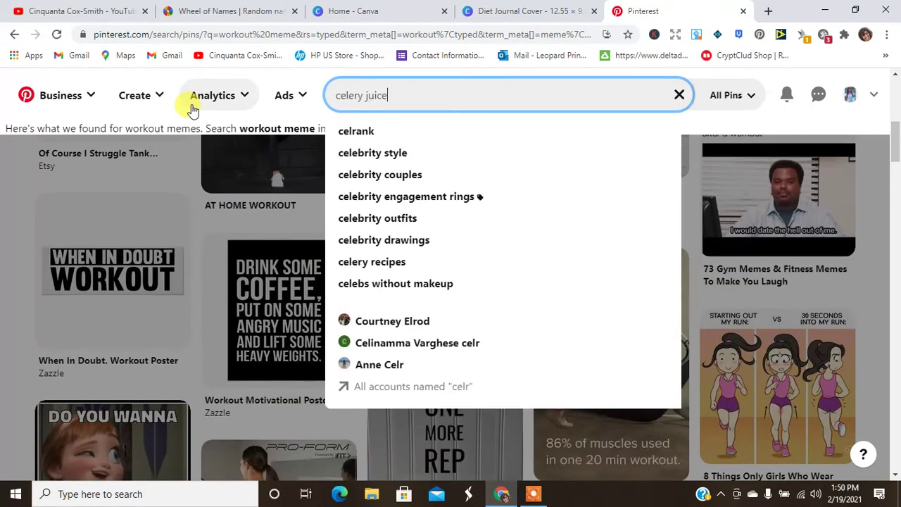
key("Return")
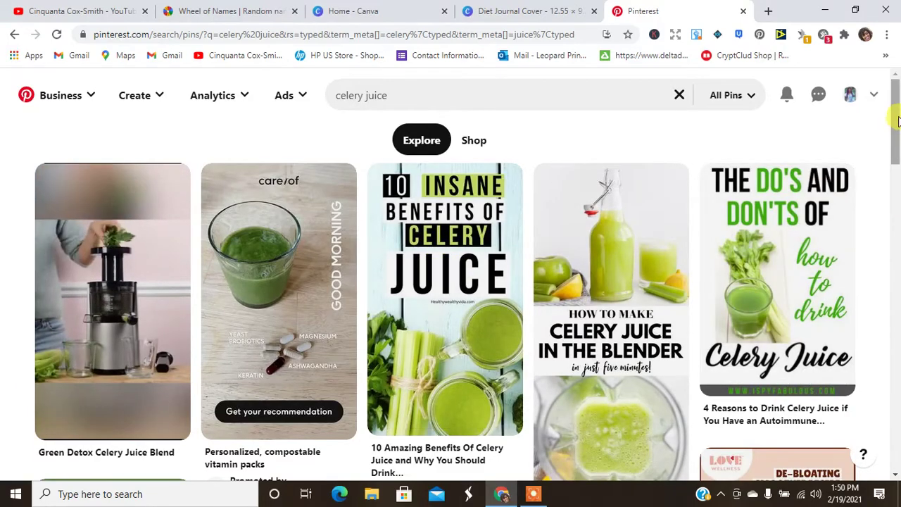
left_click_drag(895, 110, 897, 185)
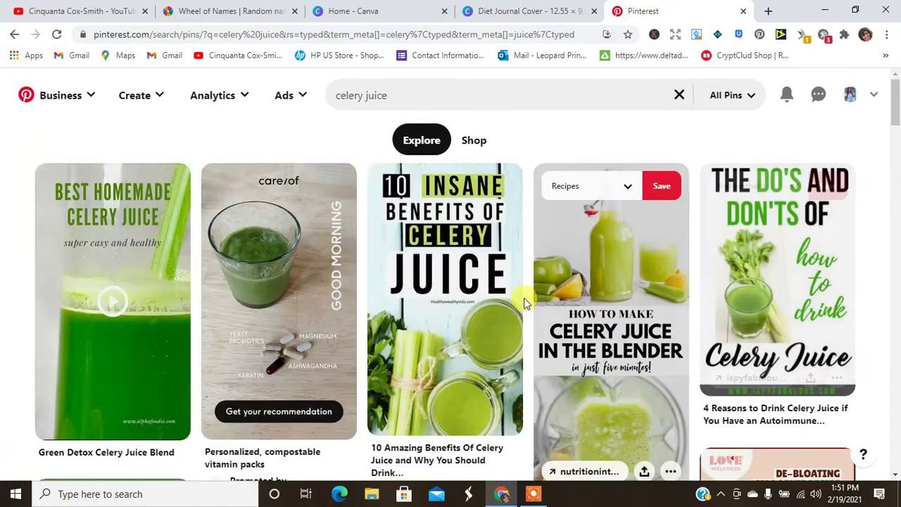
left_click(533, 493)
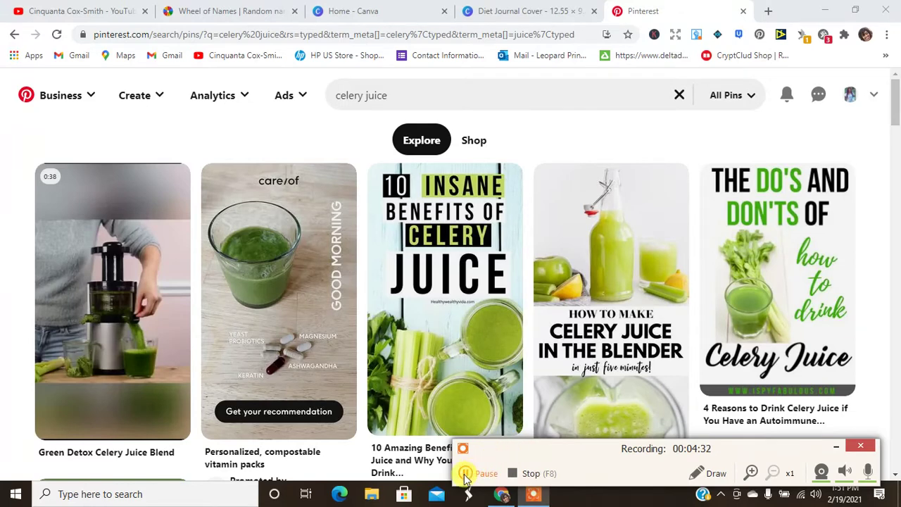
left_click(484, 476)
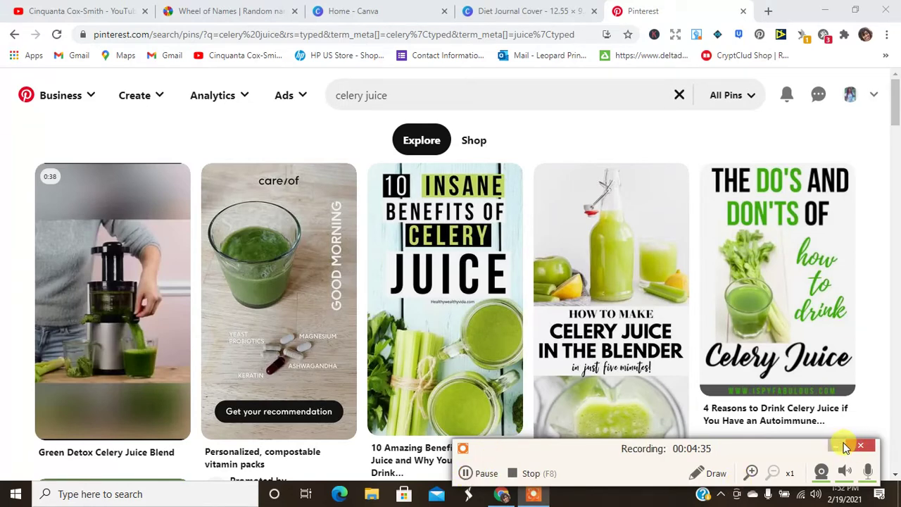
left_click(860, 444)
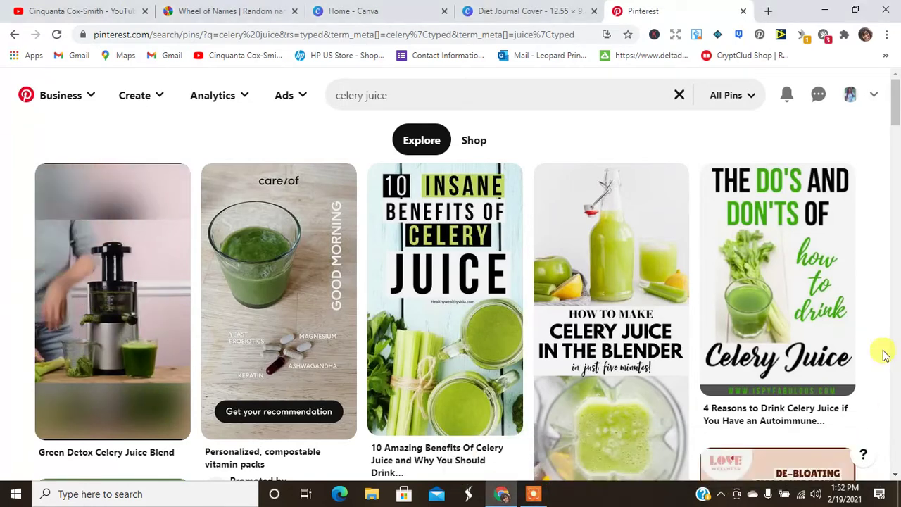
Switch back to Canva and add the bold serif anniversary-invitation font combination, placing it on the right half of the cover.
left_click(523, 15)
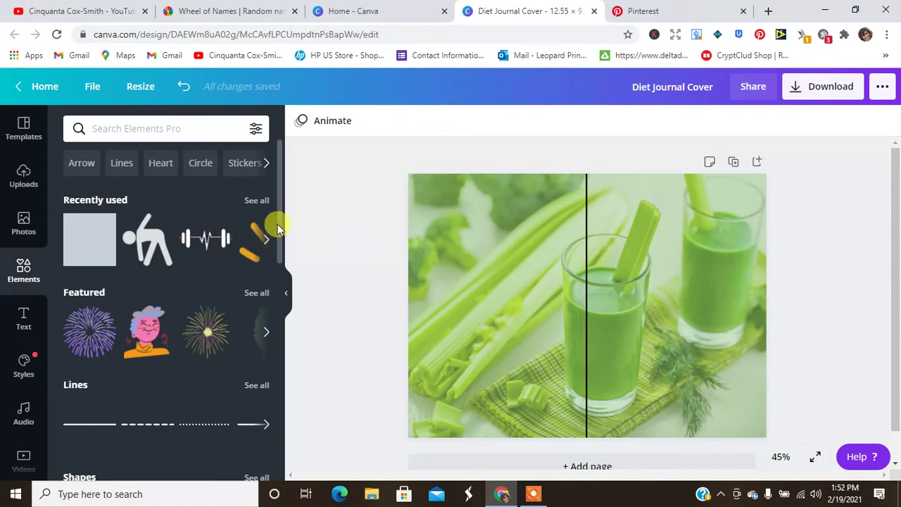
left_click_drag(279, 220, 267, 341)
left_click(30, 324)
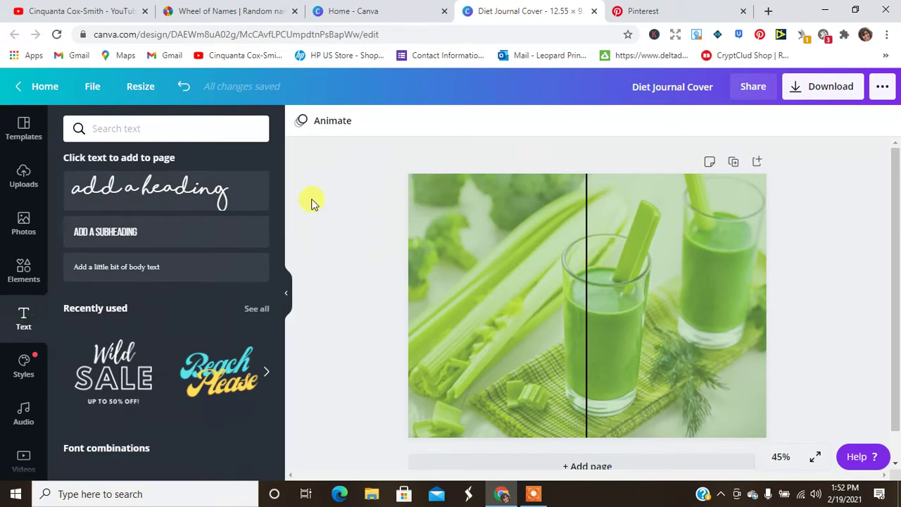
left_click_drag(281, 166, 284, 431)
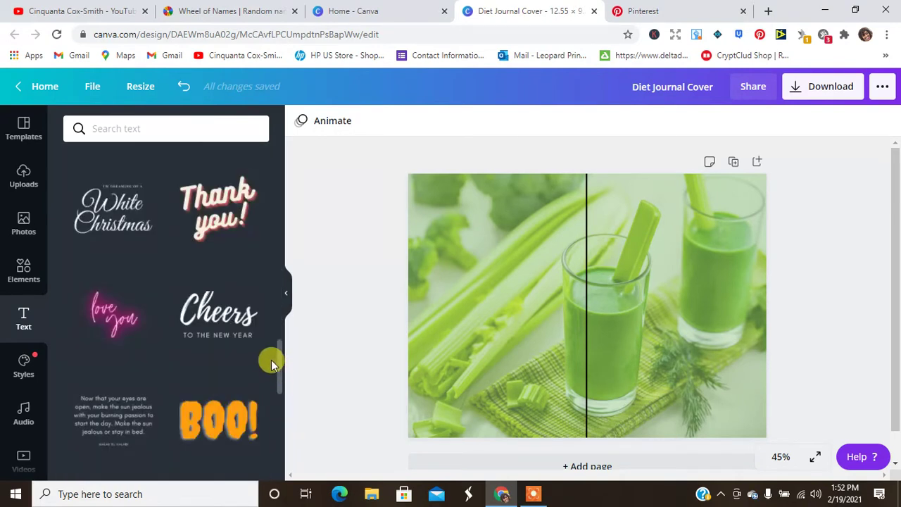
left_click_drag(279, 356, 288, 462)
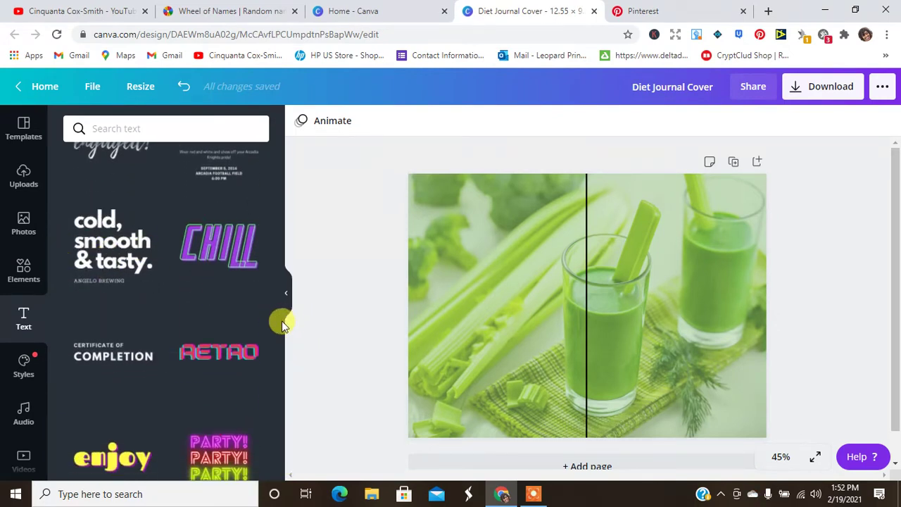
left_click_drag(280, 374, 281, 423)
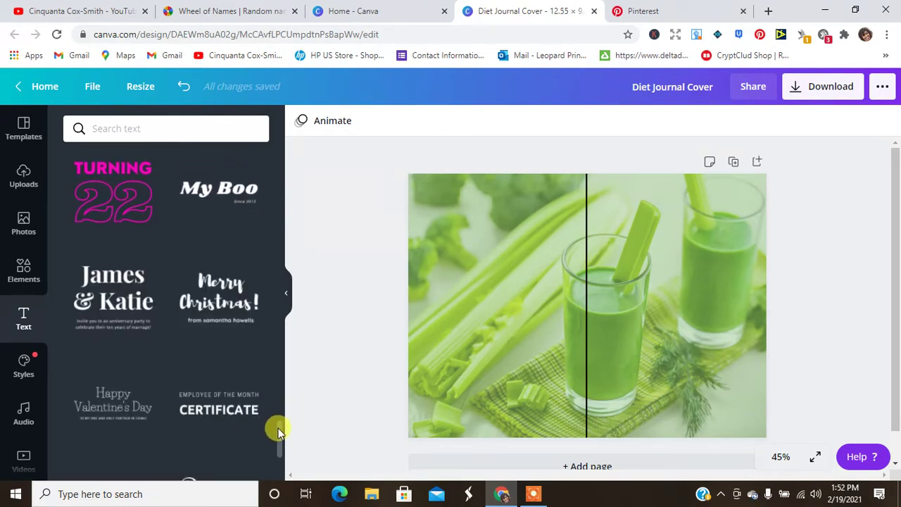
scroll(278, 431, "down", 1)
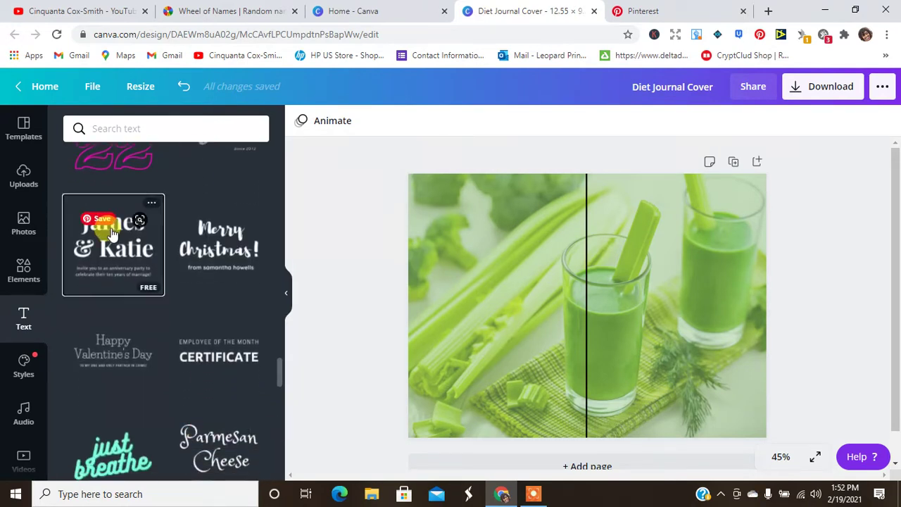
left_click_drag(600, 273, 491, 308)
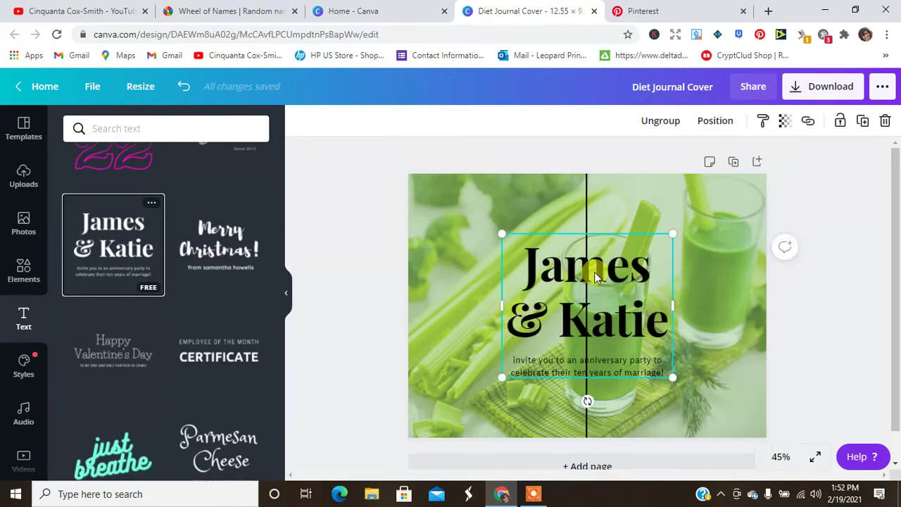
left_click_drag(593, 272, 682, 250)
Replace the heading with "My Celery Juice" and the small invitation text below it with "Journal".
left_click(683, 249)
left_click_drag(752, 288, 593, 243)
type("My C")
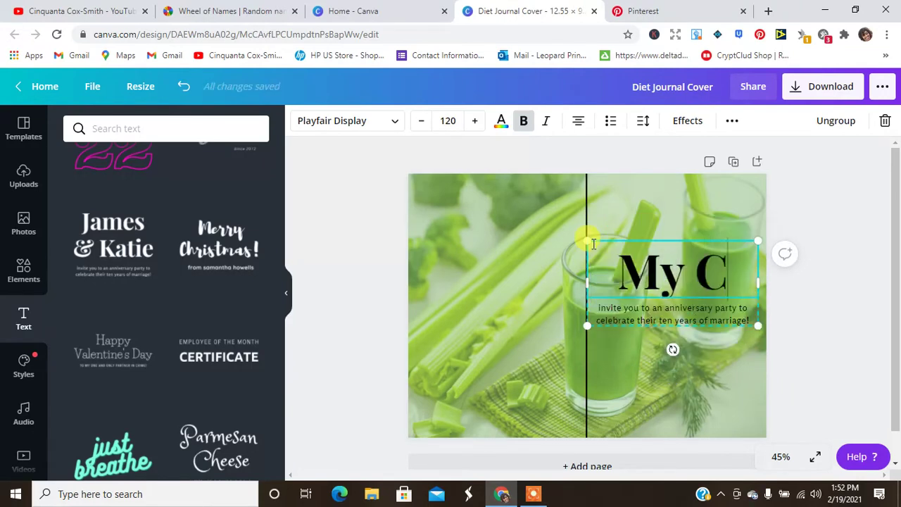
type("elery Juice")
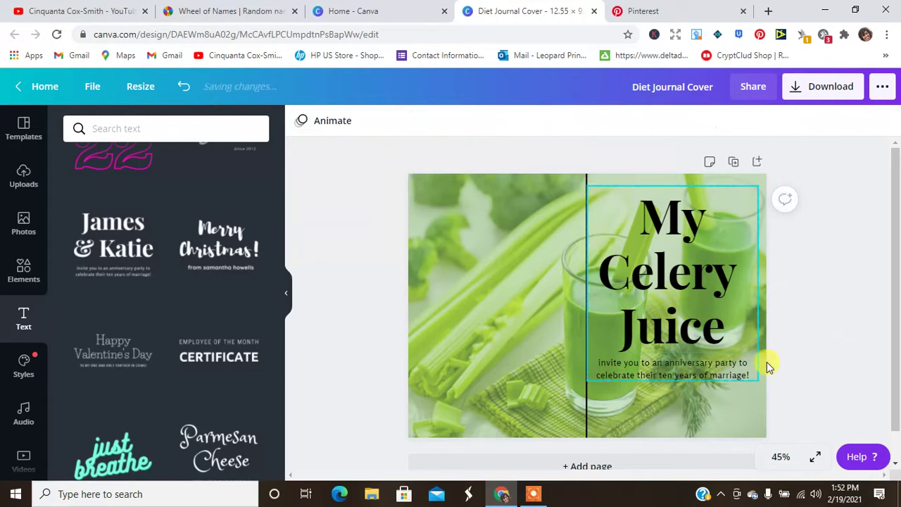
double_click(723, 370)
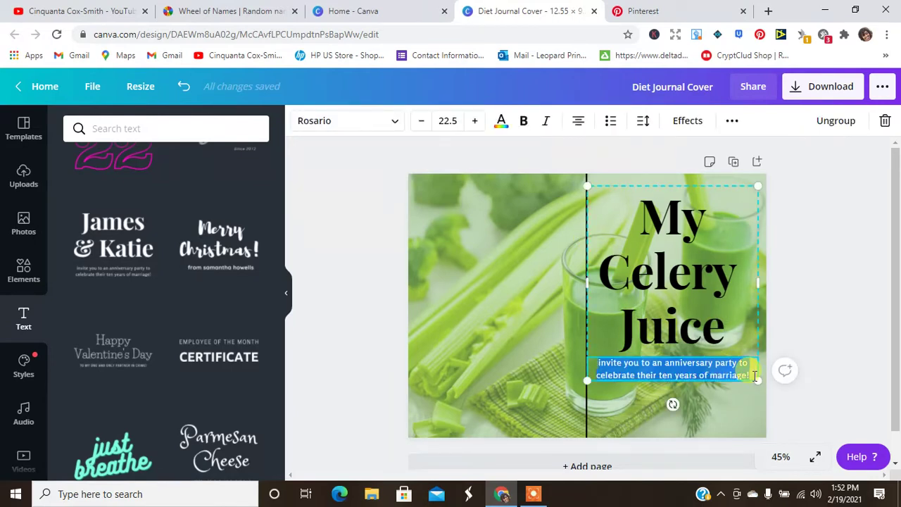
type("Di")
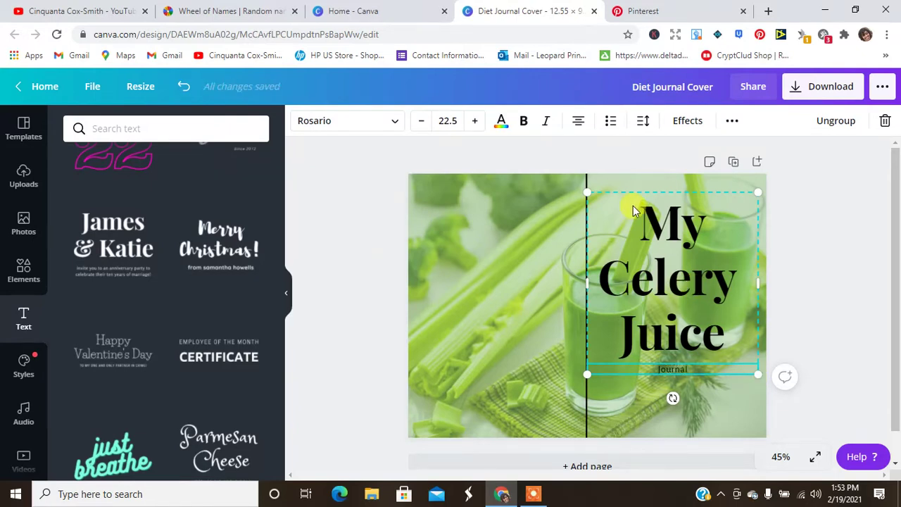
Make the word "Journal" bold at font size 40 and shift the title group slightly down and right on the front cover.
double_click(681, 364)
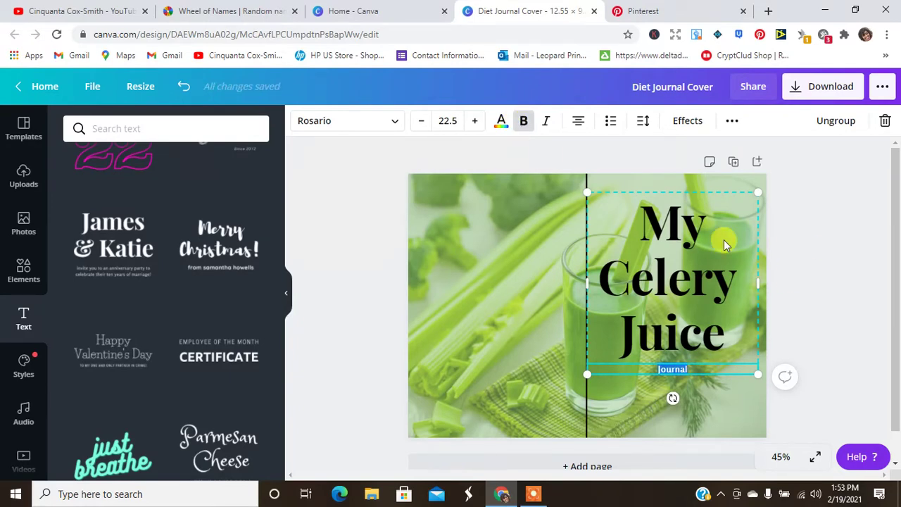
left_click(459, 119)
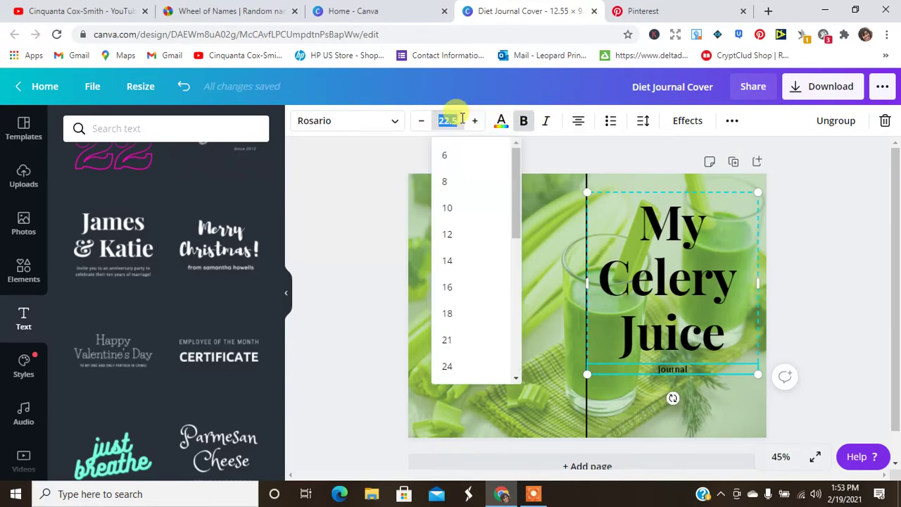
key("Return")
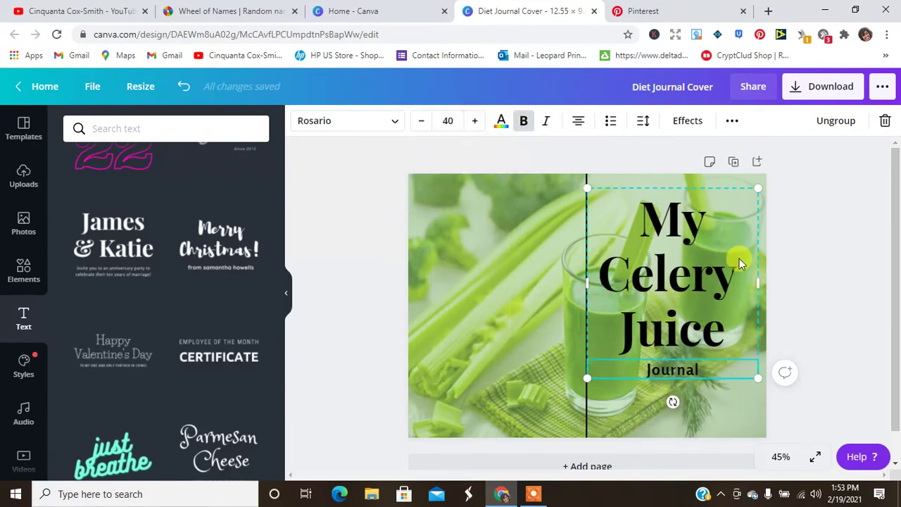
left_click(788, 272)
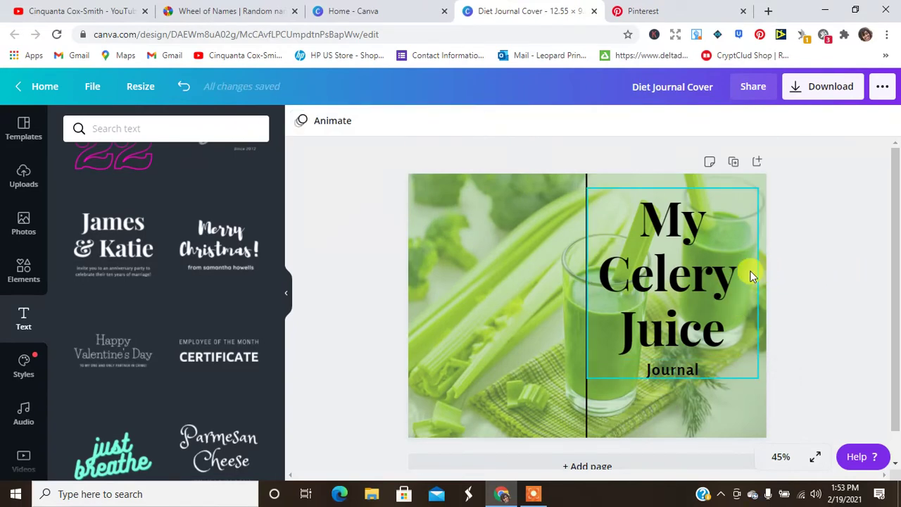
left_click_drag(748, 276, 754, 279)
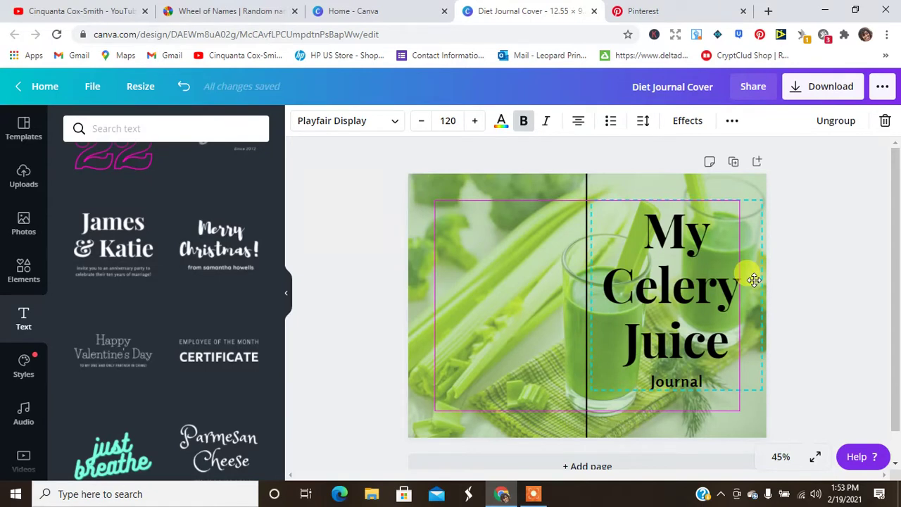
left_click(818, 281)
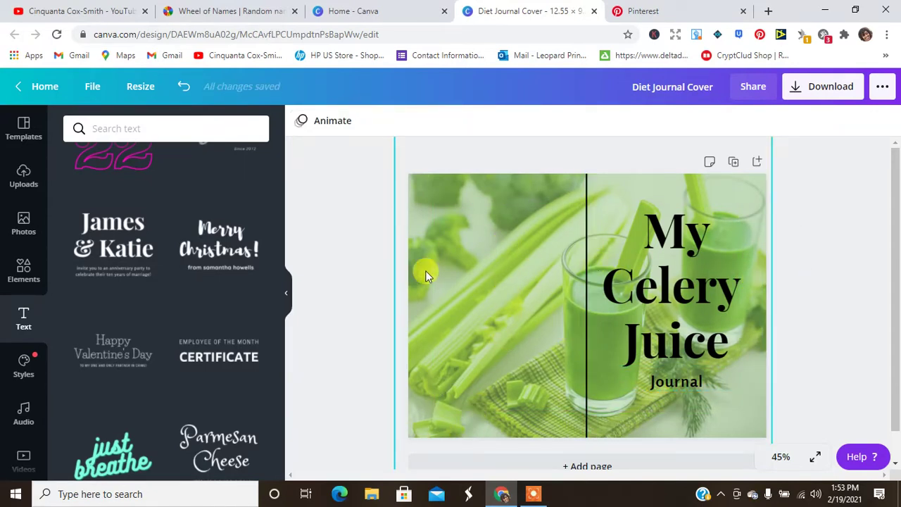
Switch to Pinterest, search for "diet quote" and look through the pins for wording for the cover.
left_click(672, 10)
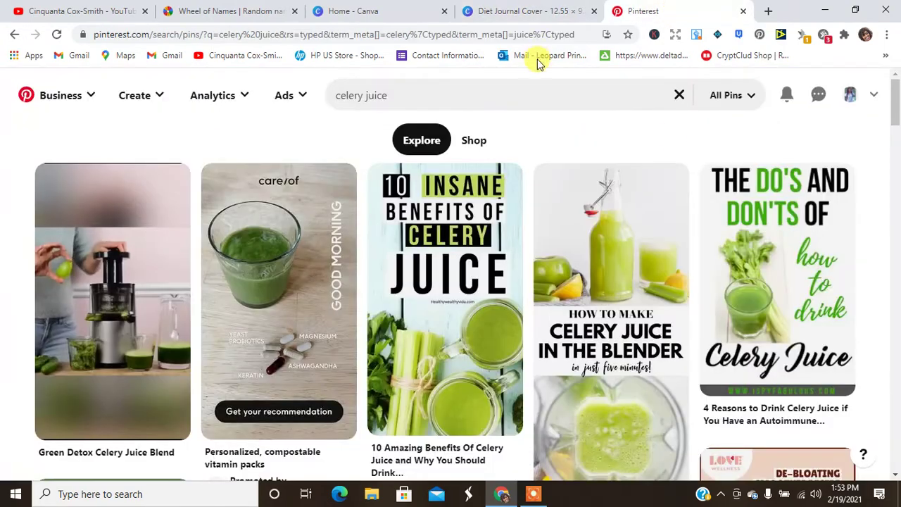
mouse_move(897, 137)
left_mouse_down()
mouse_move(895, 174)
mouse_move(895, 133)
left_mouse_up()
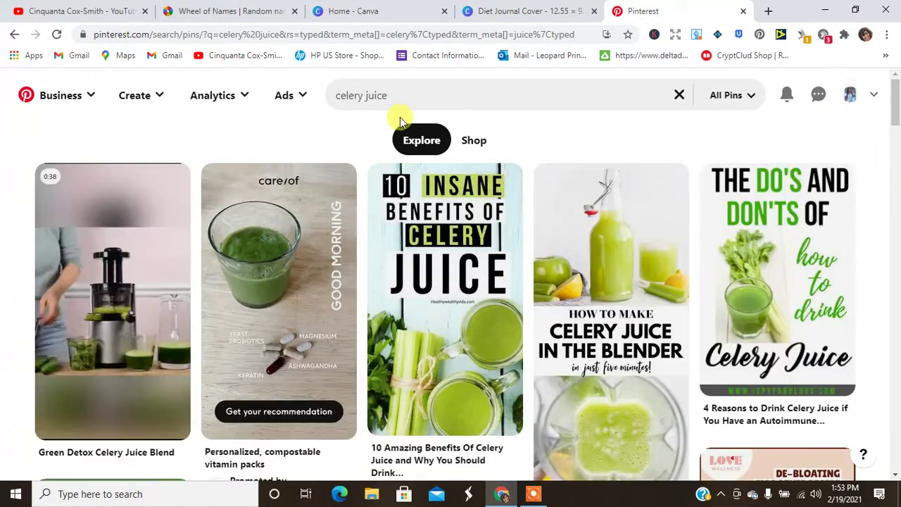
left_click(412, 95)
key("BackSpace")
key("BackSpace")
key("BackSpace")
key("BackSpace")
key("BackSpace")
key("BackSpace")
key("BackSpace")
key("BackSpace")
key("BackSpace")
key("BackSpace")
key("BackSpace")
key("BackSpace")
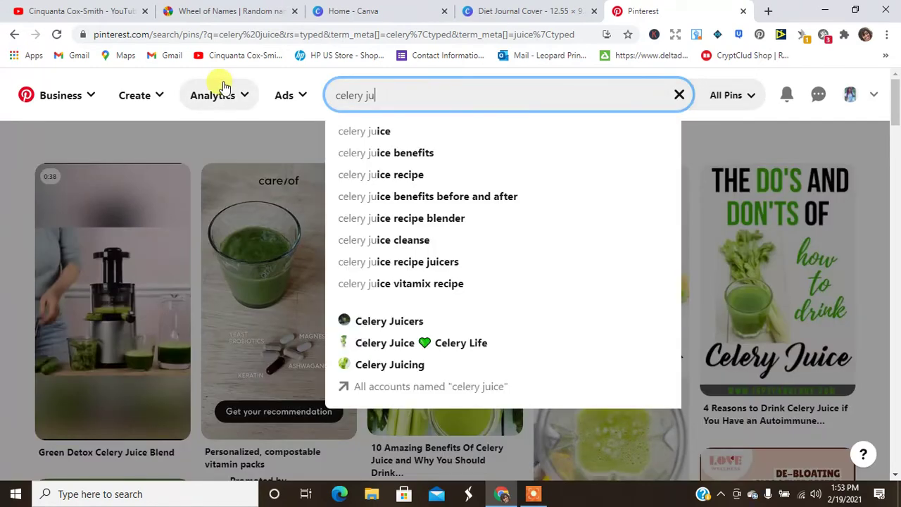
type("diet ")
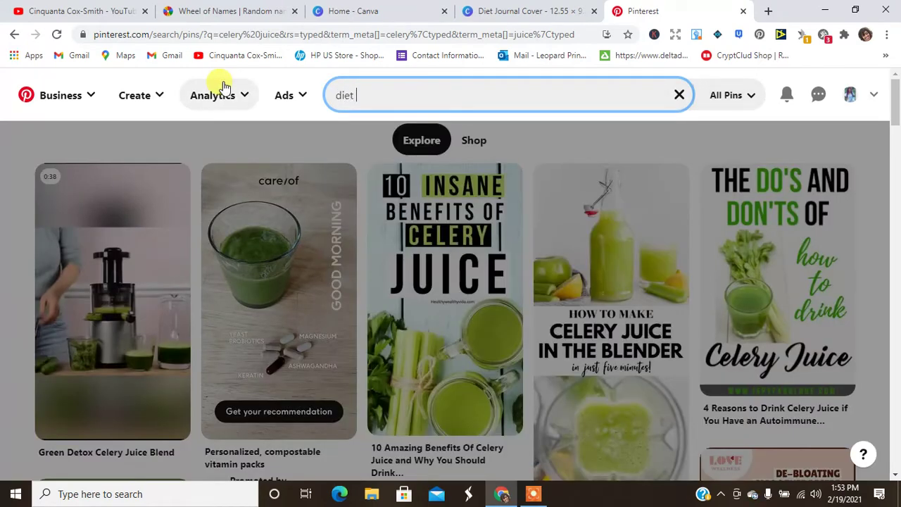
type("quote")
key("Return")
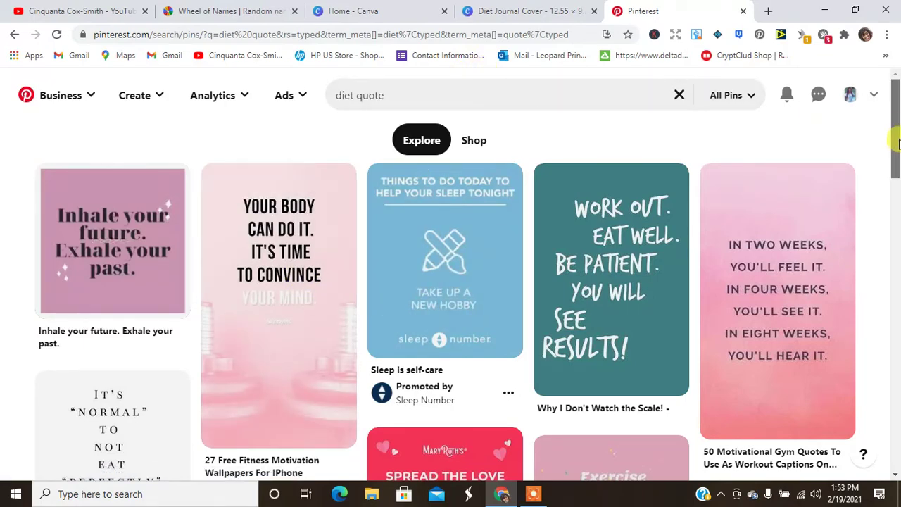
left_click_drag(898, 134, 898, 164)
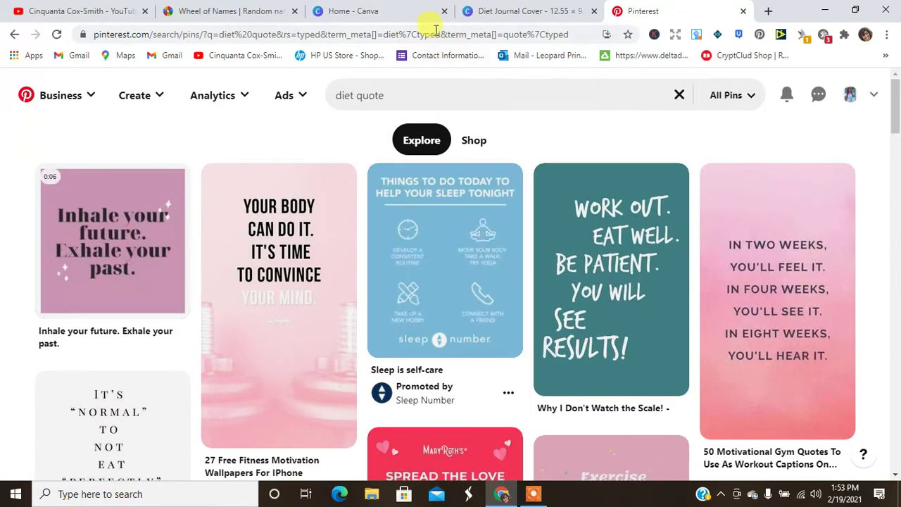
Switch back to Canva and ungroup the "My Celery Juice" title from the "Journal" line.
left_click(492, 11)
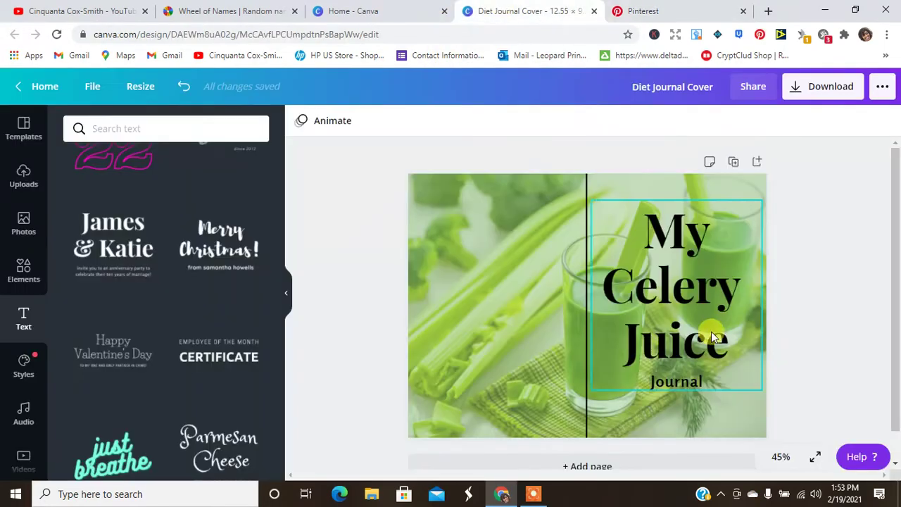
left_click(678, 378)
left_click(834, 121)
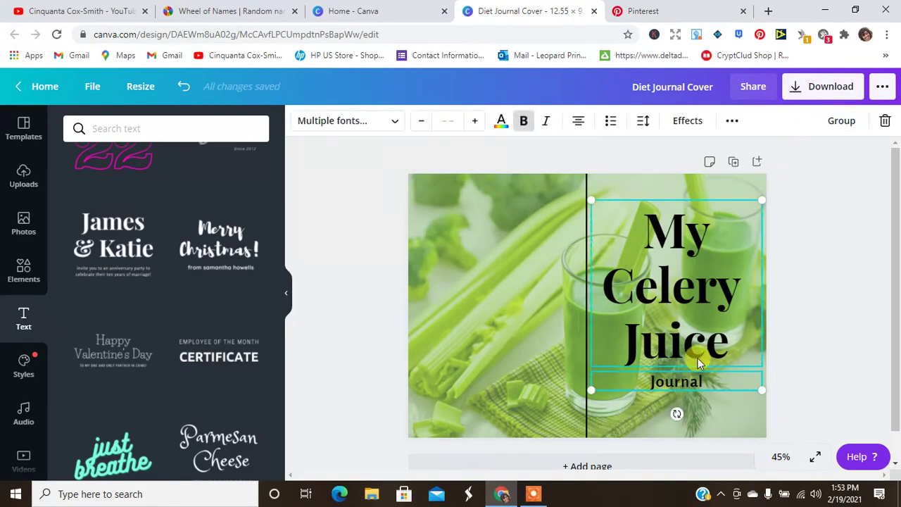
left_click(832, 353)
Duplicate the "Journal" text line and place the copy on the back cover.
left_click(703, 388)
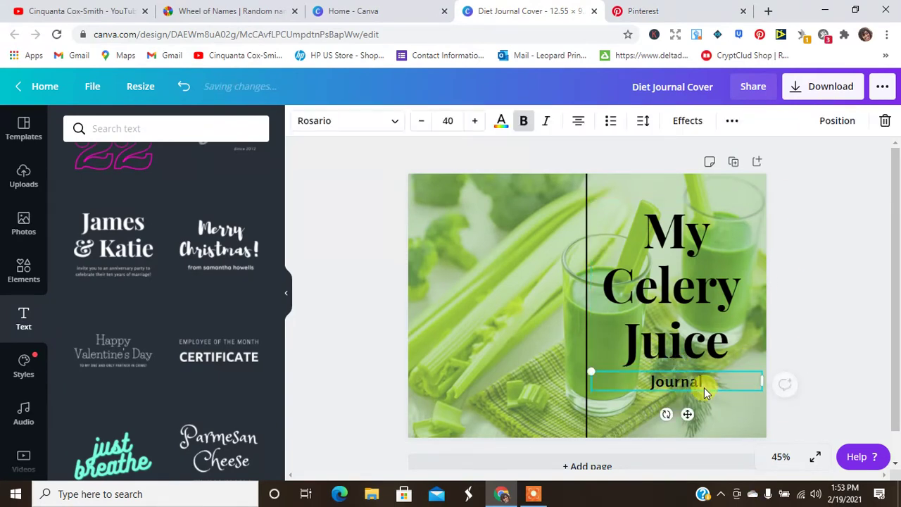
left_click(731, 120)
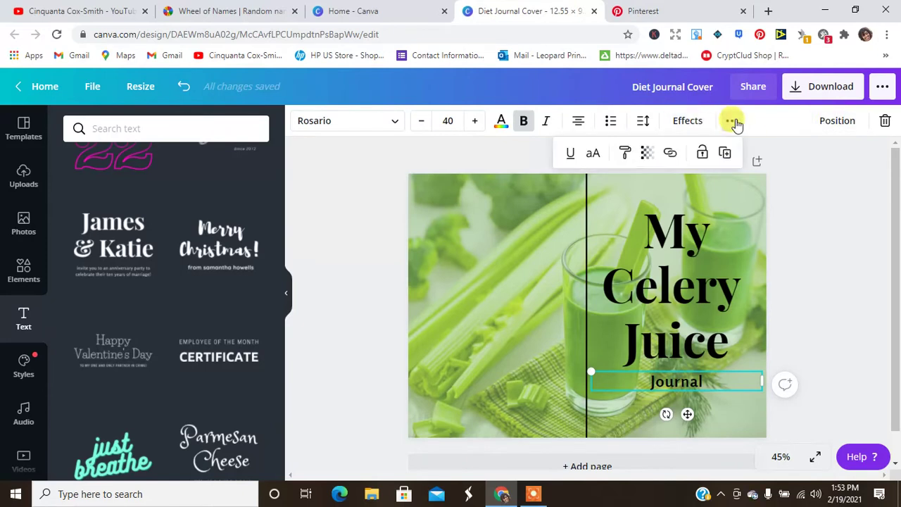
left_click(725, 153)
left_click_drag(704, 383, 521, 263)
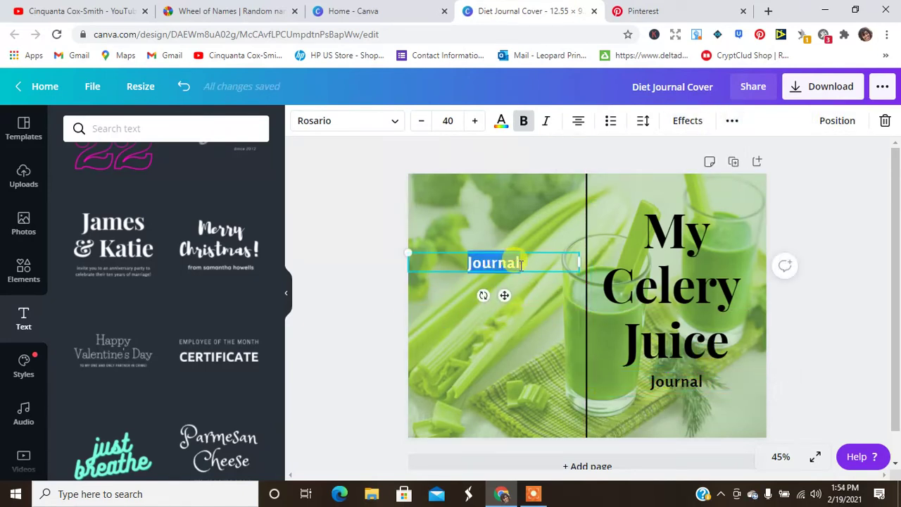
Replace the copied text with the five-line quote "Your Body / Can Do It / It's Time To / Convince / Your Mind".
type("YOur")
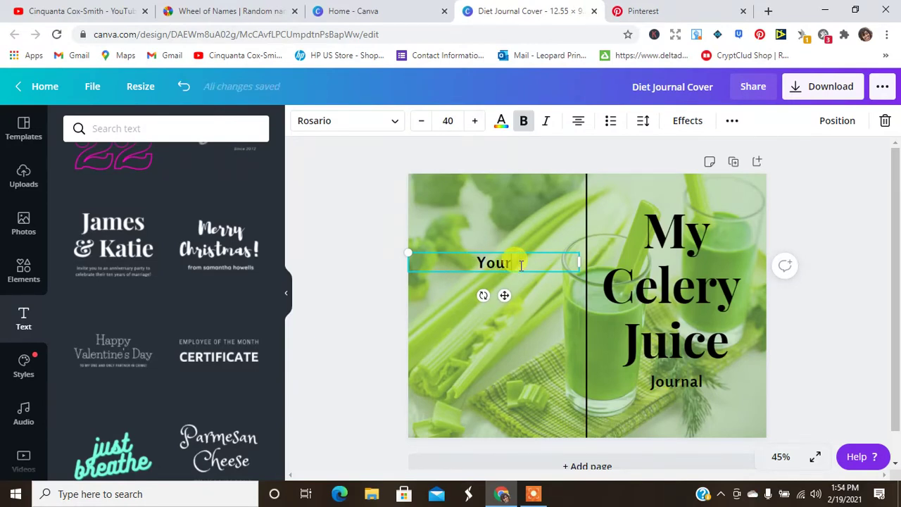
type(" Body Can Do")
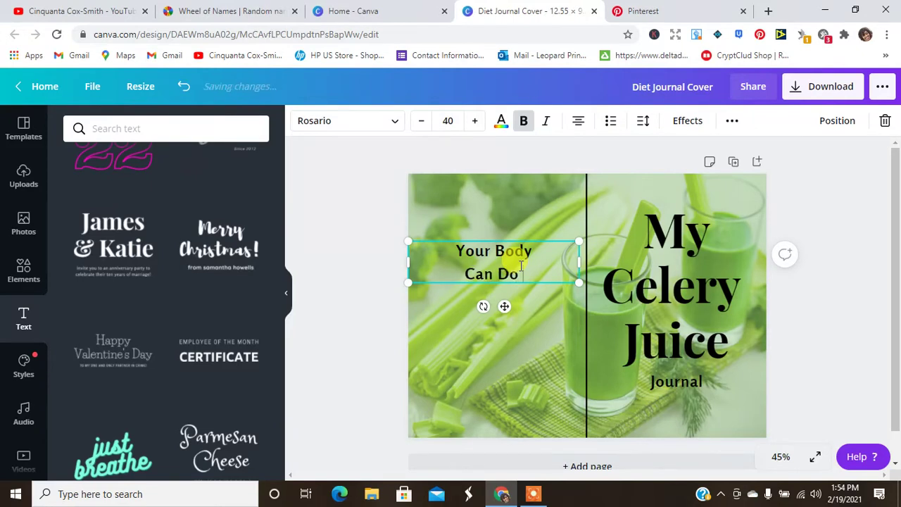
type(" it")
key("Return")
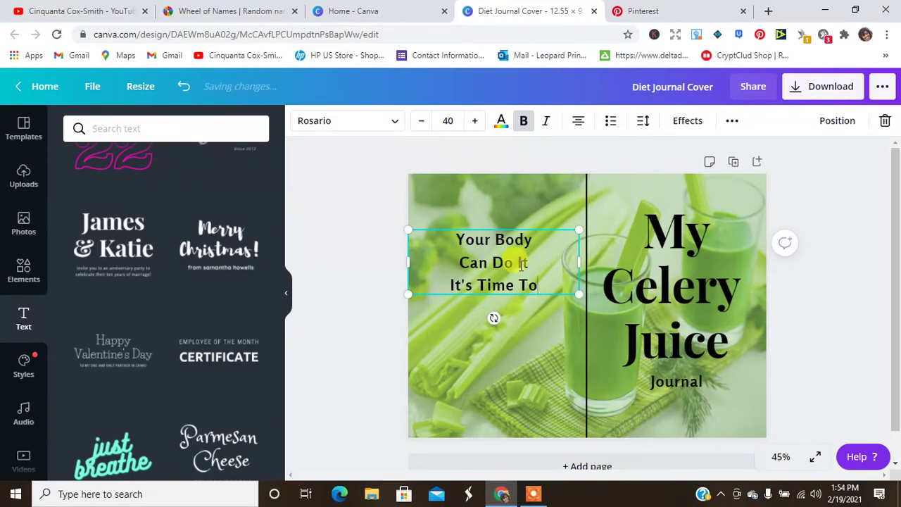
key("Return")
type("V")
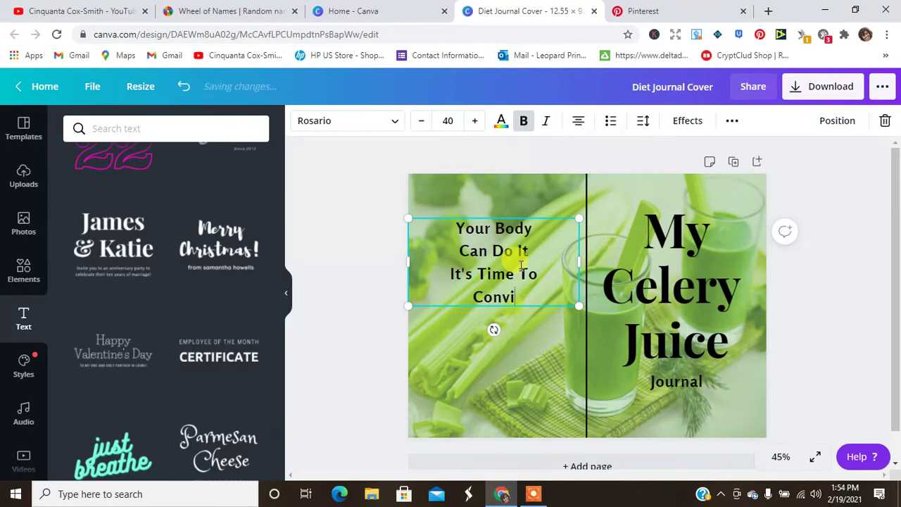
key("BackSpace")
key("BackSpace")
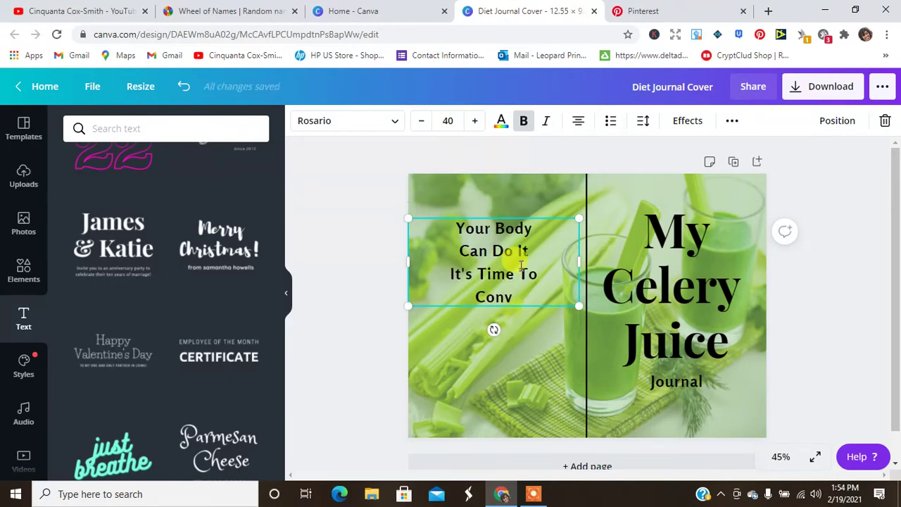
type("nce Your")
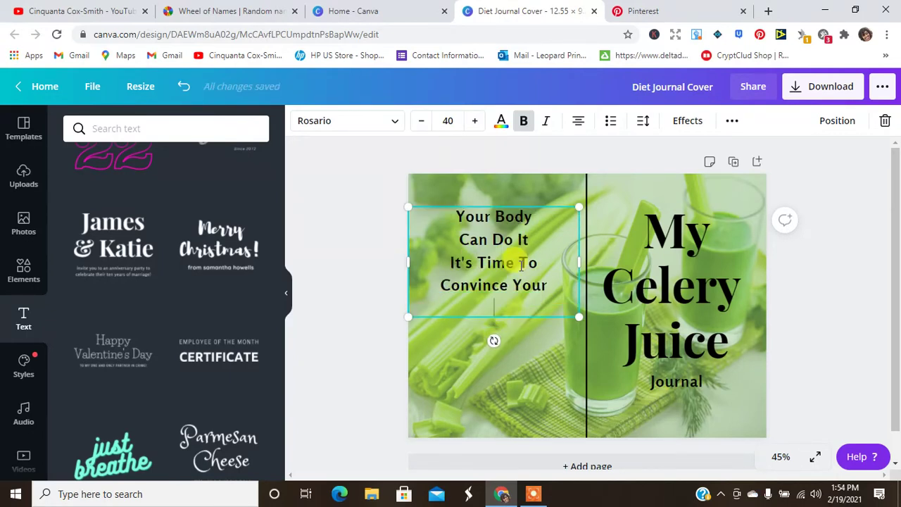
key("BackSpace")
key("BackSpace")
type("Yo")
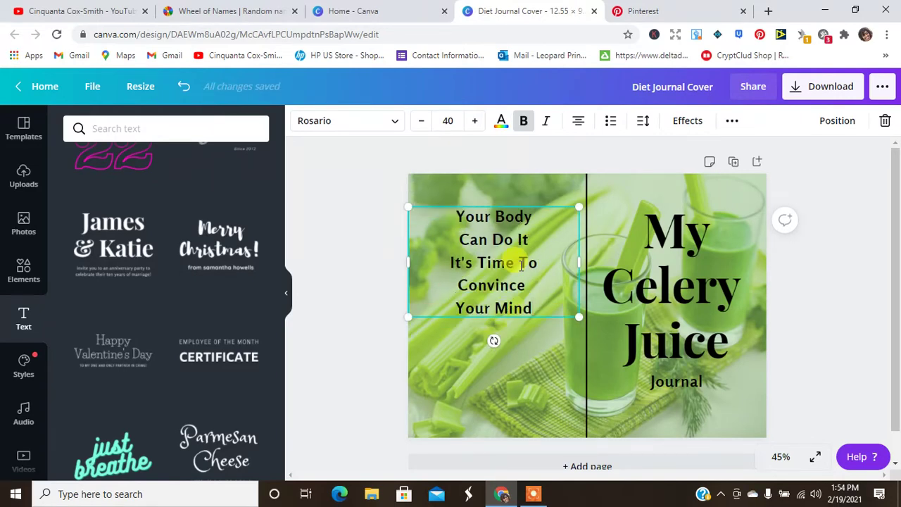
Tighten the whole quote's line height to 1.08 and make it italic.
key("ctrl+a")
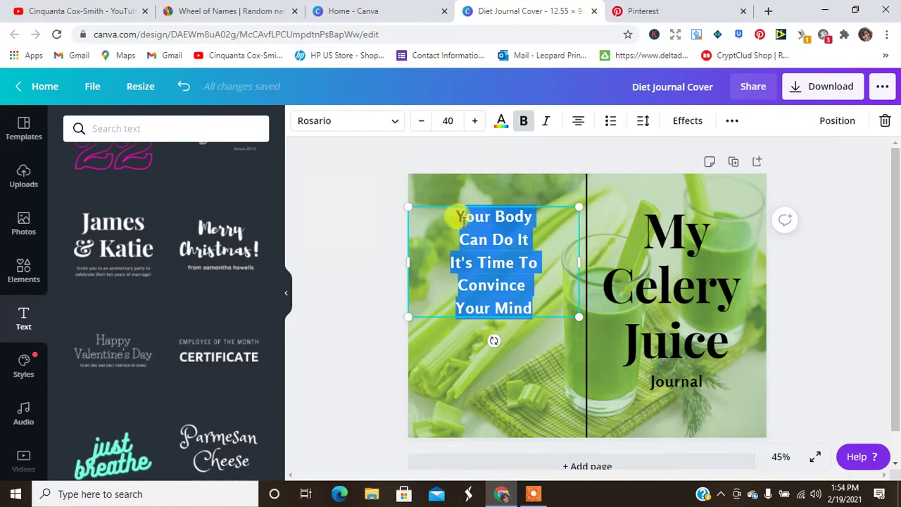
left_click(643, 123)
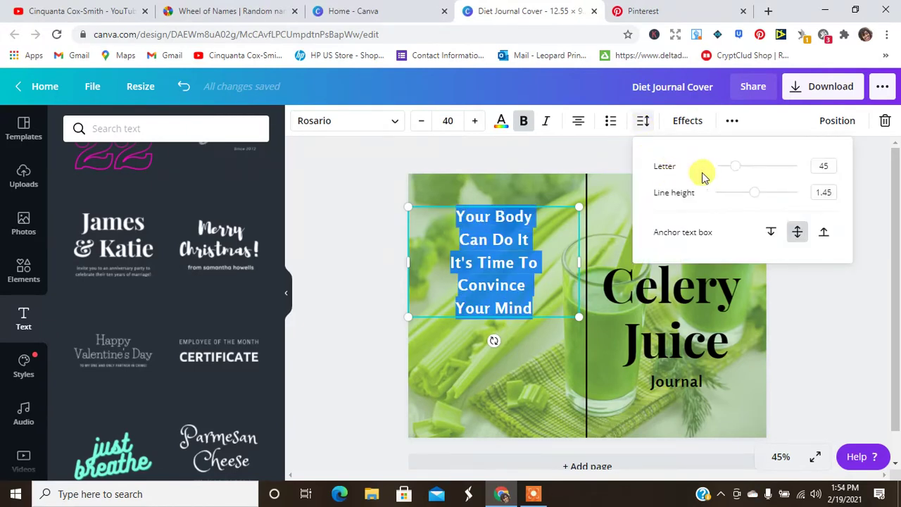
left_click_drag(754, 193, 741, 197)
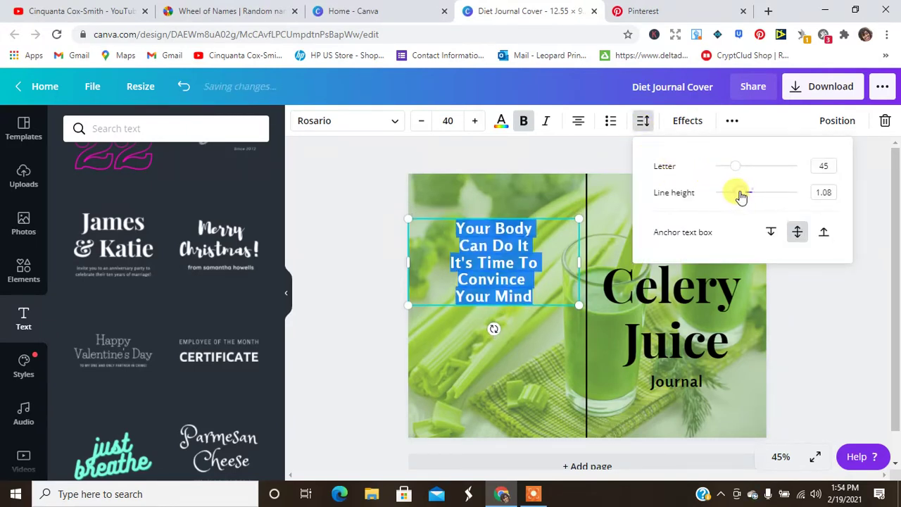
left_click(544, 122)
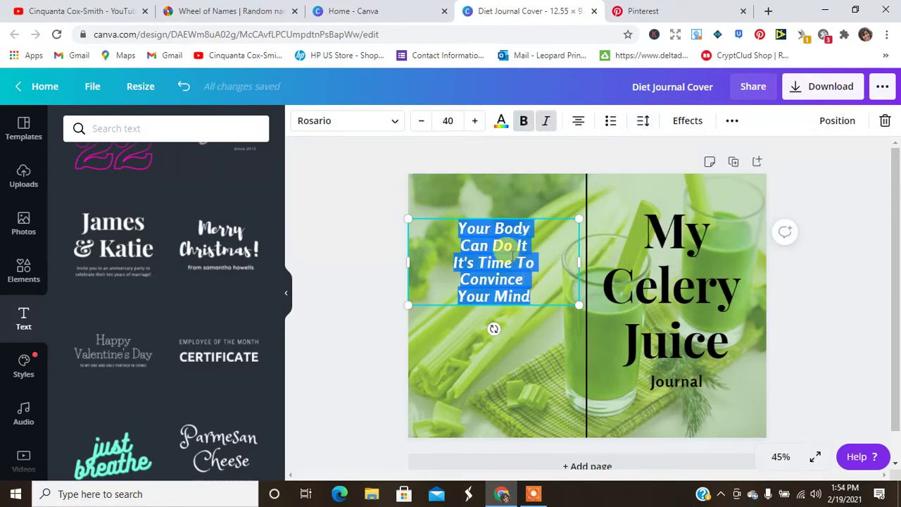
Scale the quote down to font size 29.8 and center it horizontally on the back cover.
left_click_drag(581, 306, 535, 282)
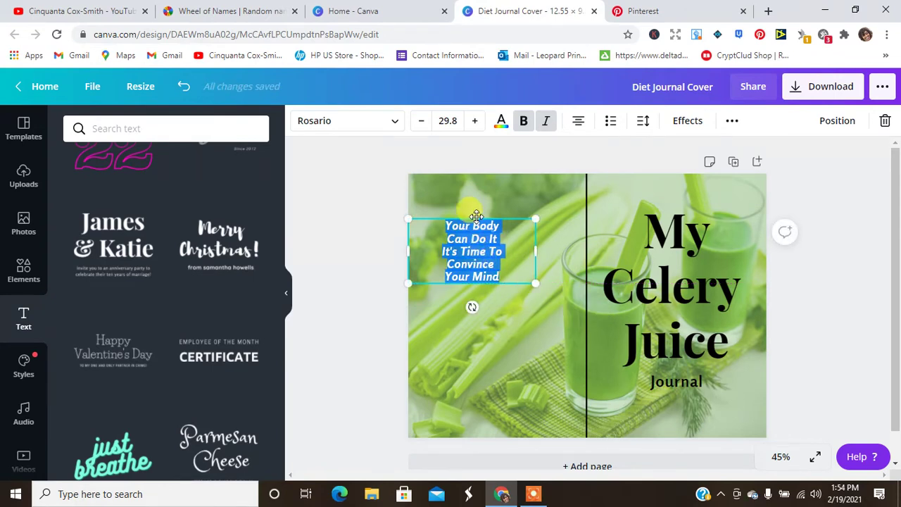
left_click_drag(476, 215, 498, 229)
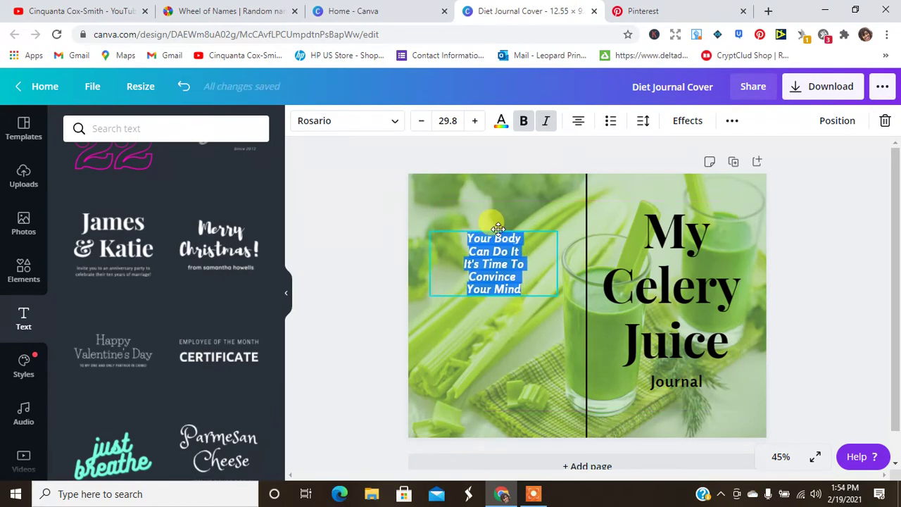
left_click(326, 239)
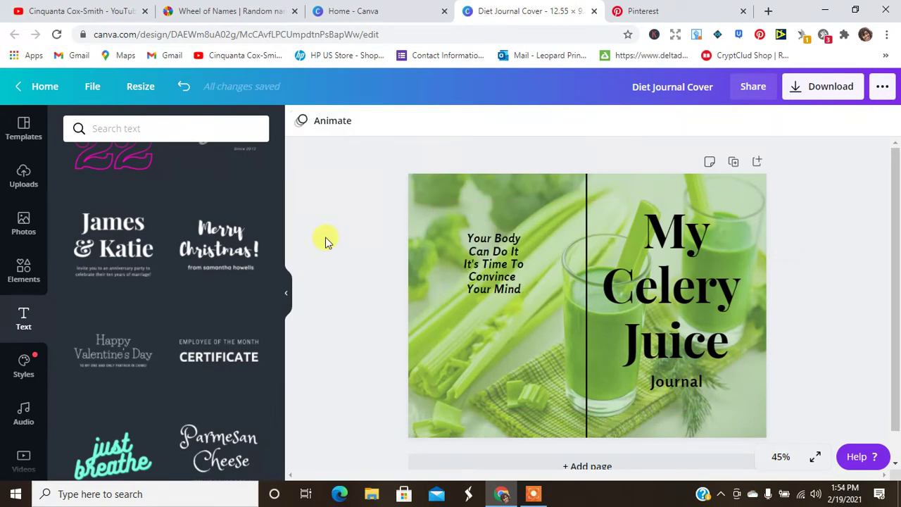
left_click(505, 284)
left_click(799, 254)
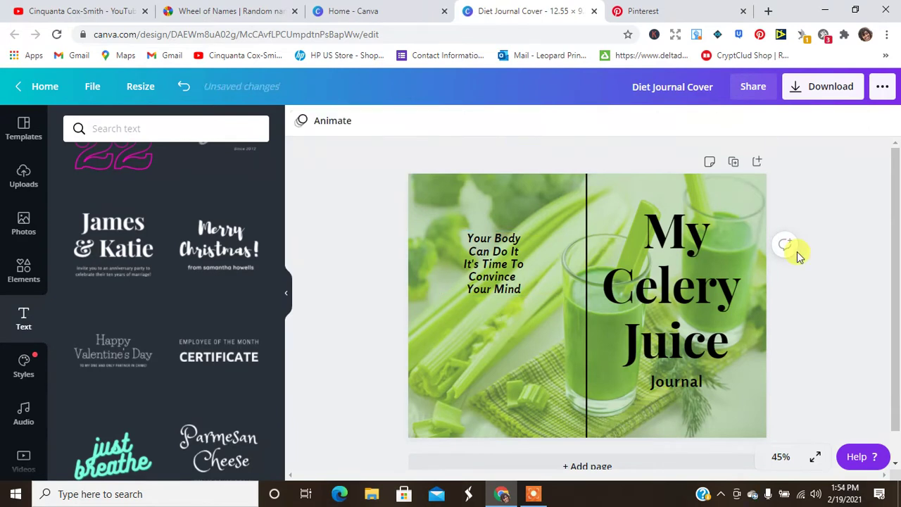
Reduce the line height of the "My Celery Juice" title and move "Journal" up to sit just beneath it.
left_click_drag(689, 382, 688, 377)
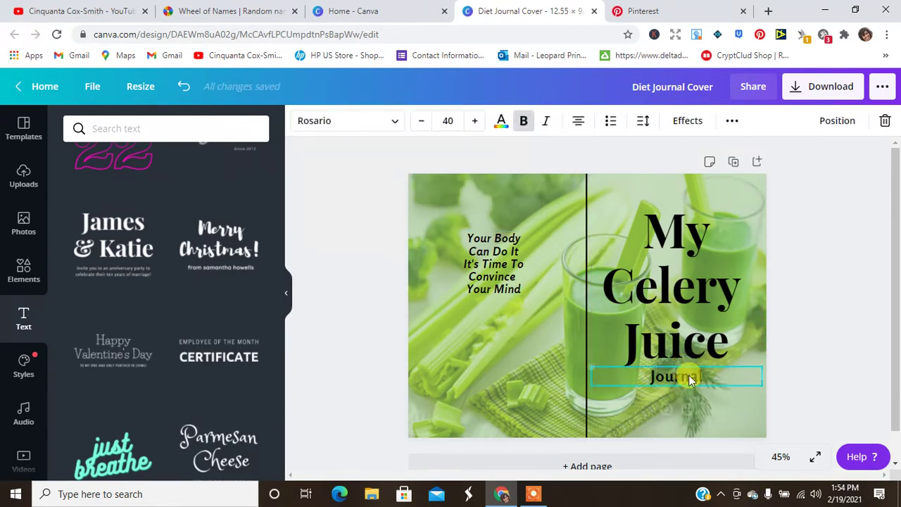
left_click(684, 313)
left_click(643, 120)
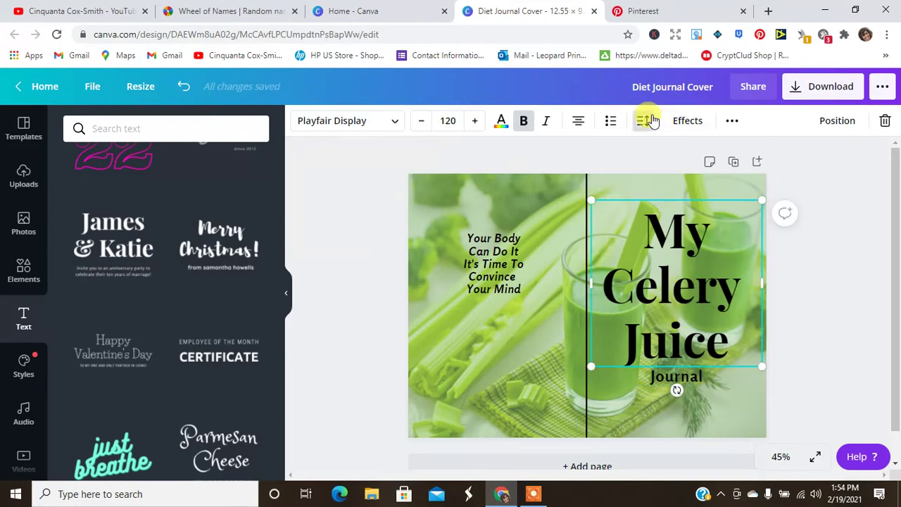
left_click_drag(745, 197, 734, 193)
left_click(826, 322)
left_click(826, 321)
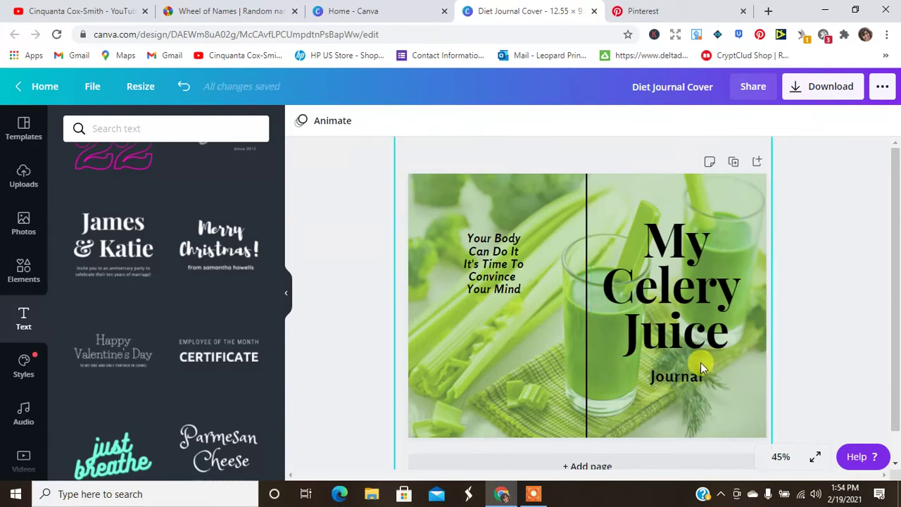
left_click_drag(692, 374, 693, 365)
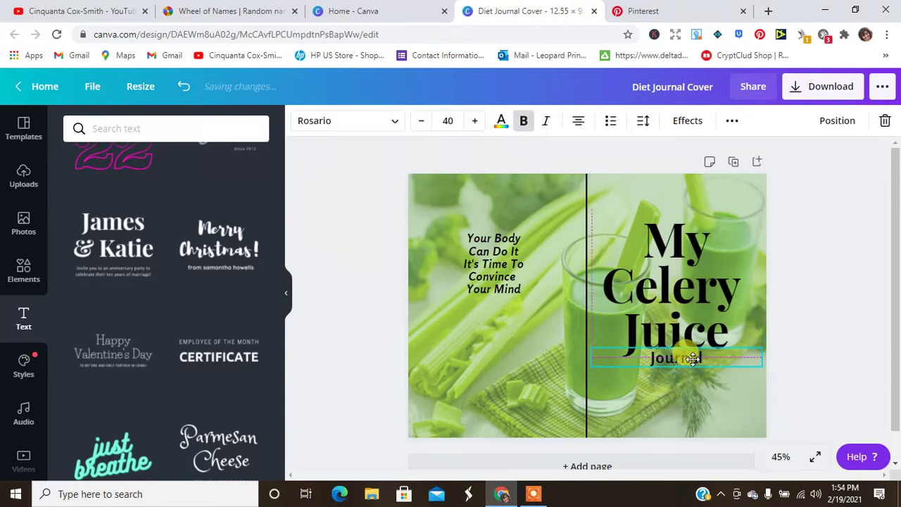
left_click(852, 302)
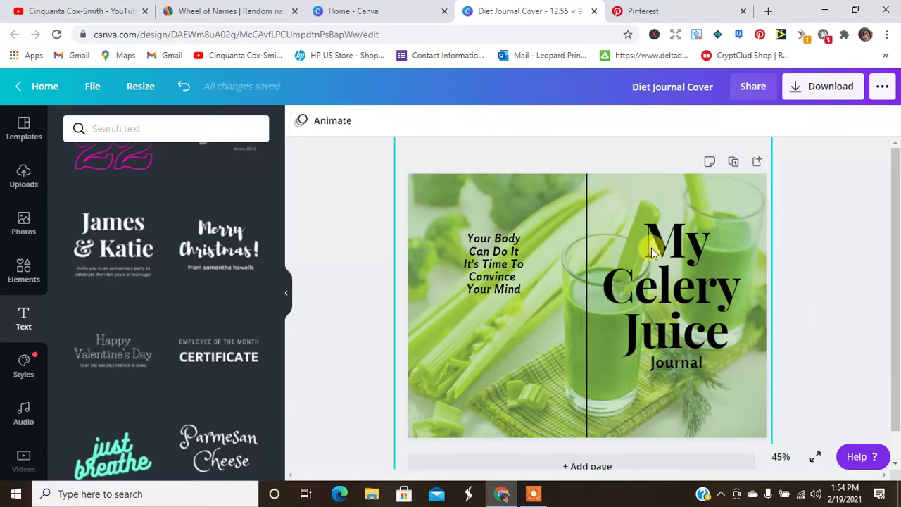
Delete the black vertical line dividing the front and back covers.
left_click(585, 208)
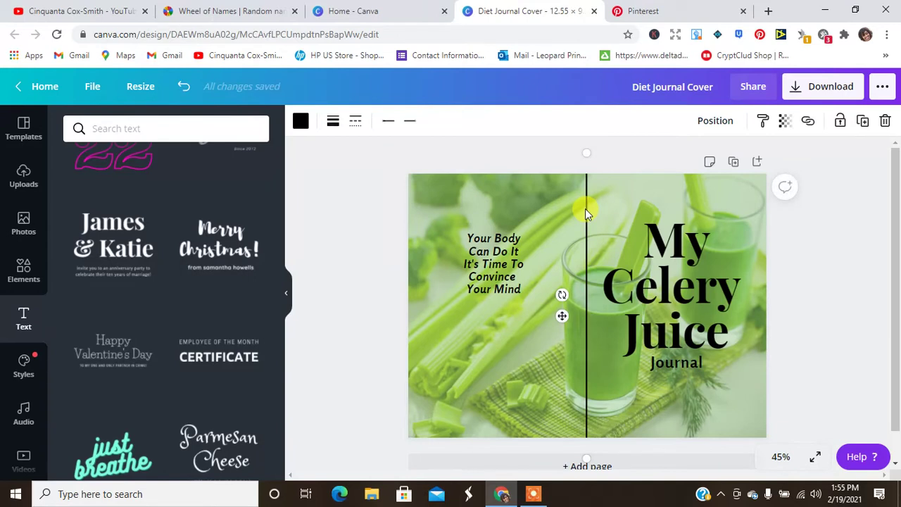
left_click(883, 121)
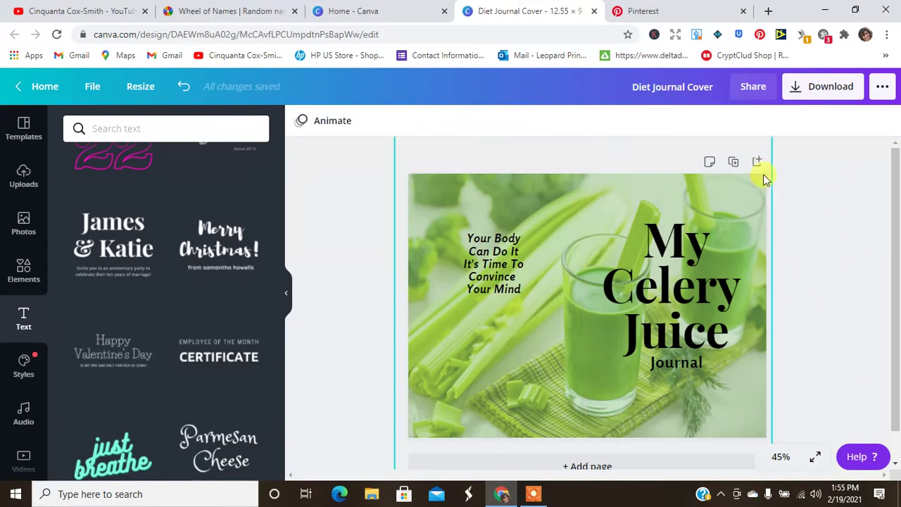
Open amazon.com in a new browser tab, search for "celery juice journal" and examine the covers of the resulting books.
left_click(767, 12)
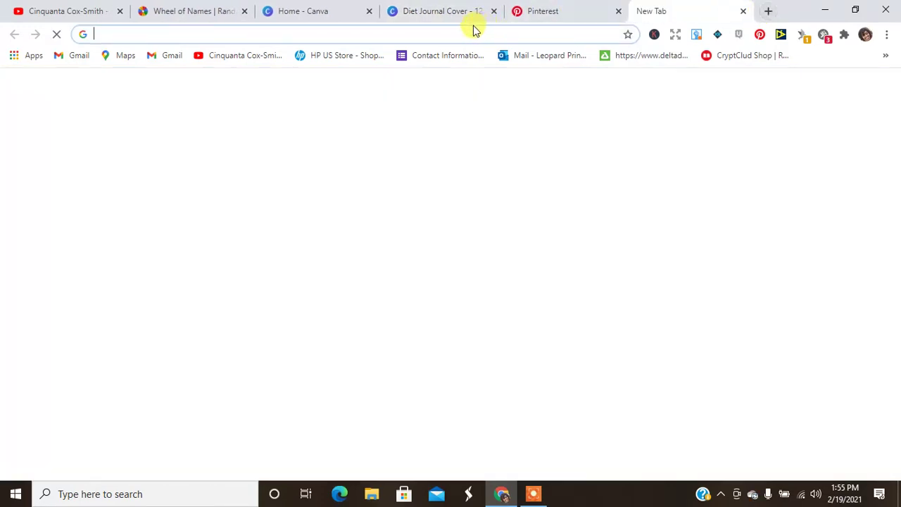
type("amazon.com")
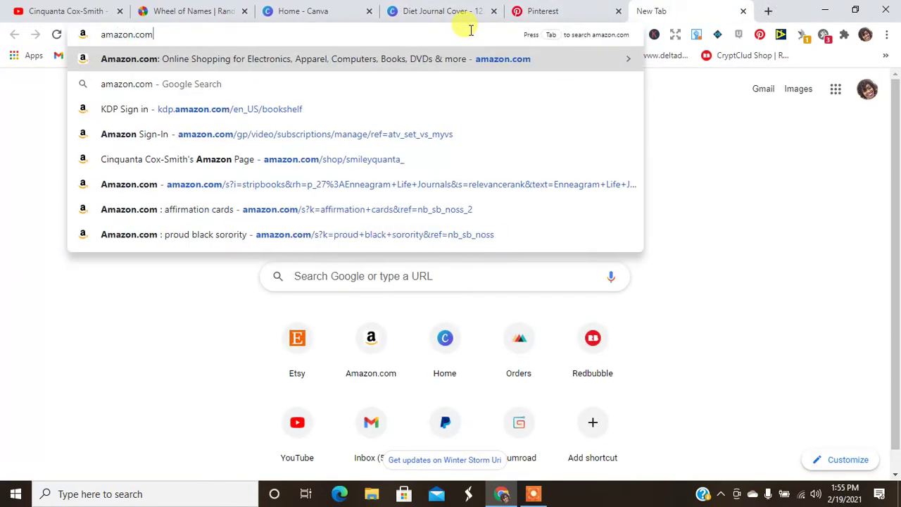
key("Return")
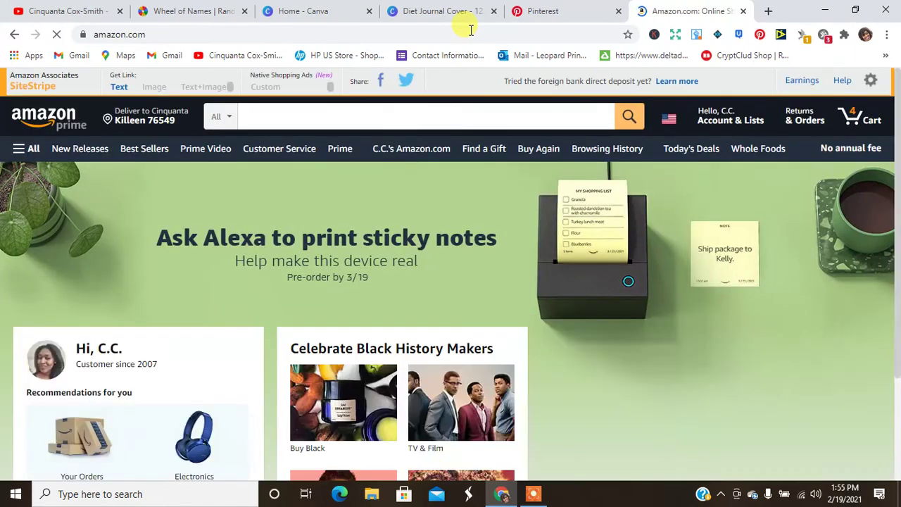
left_click(347, 111)
type("ce")
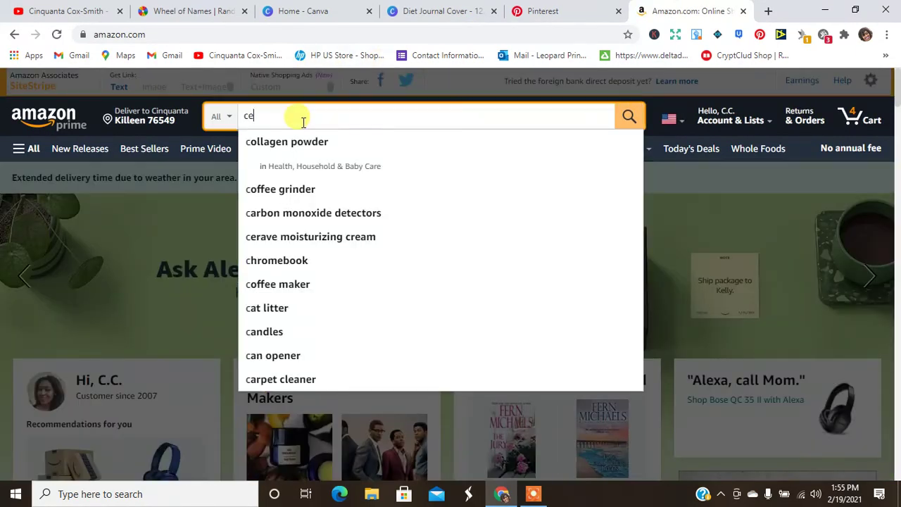
type("lery juice")
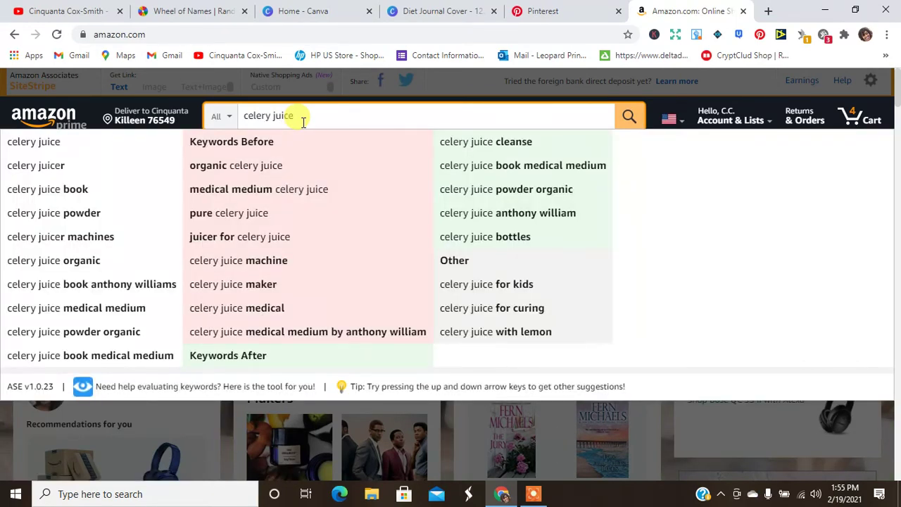
type(" jouirn")
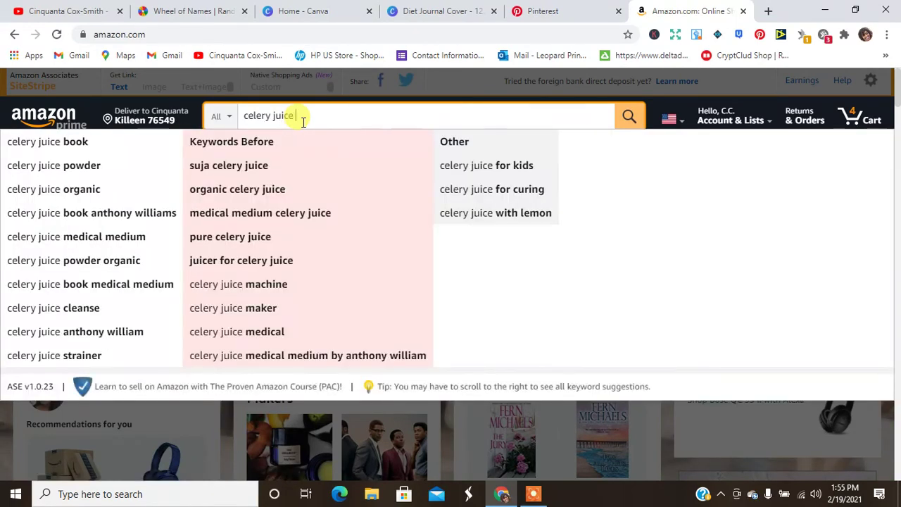
type("a")
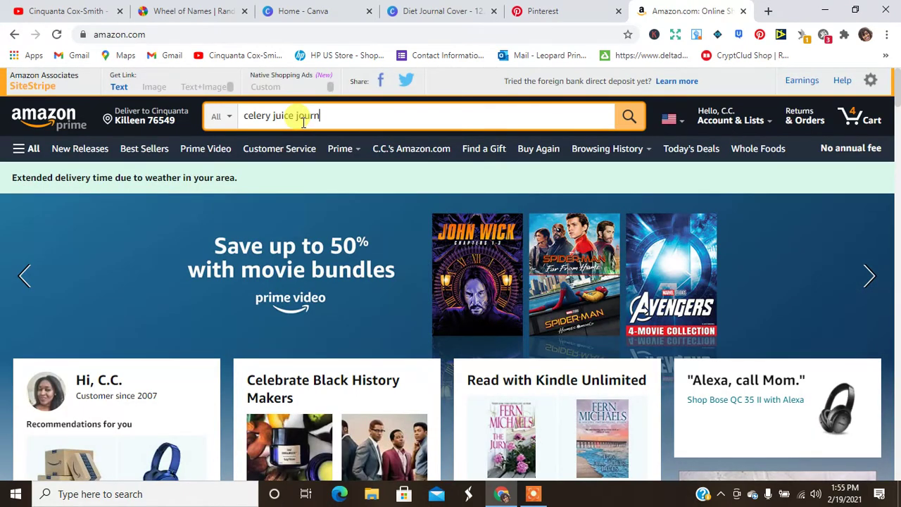
type("al")
key("Return")
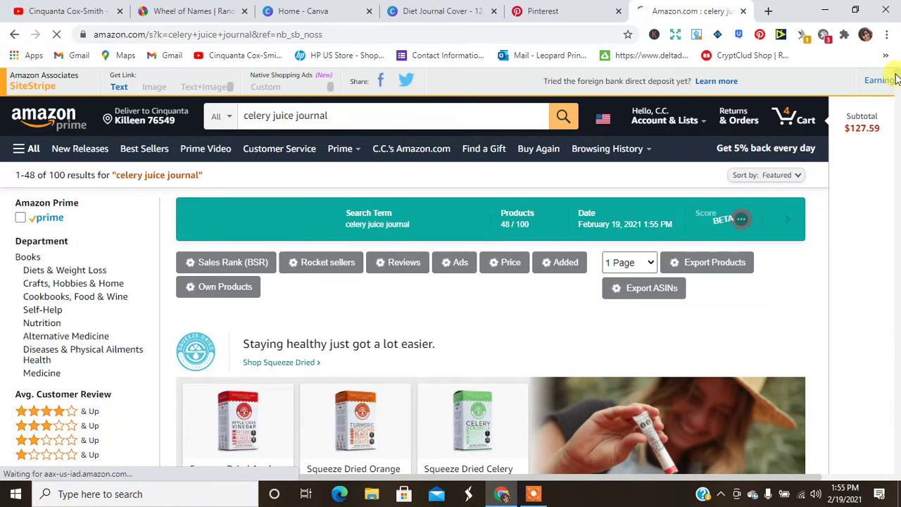
scroll(897, 84, "down", 8)
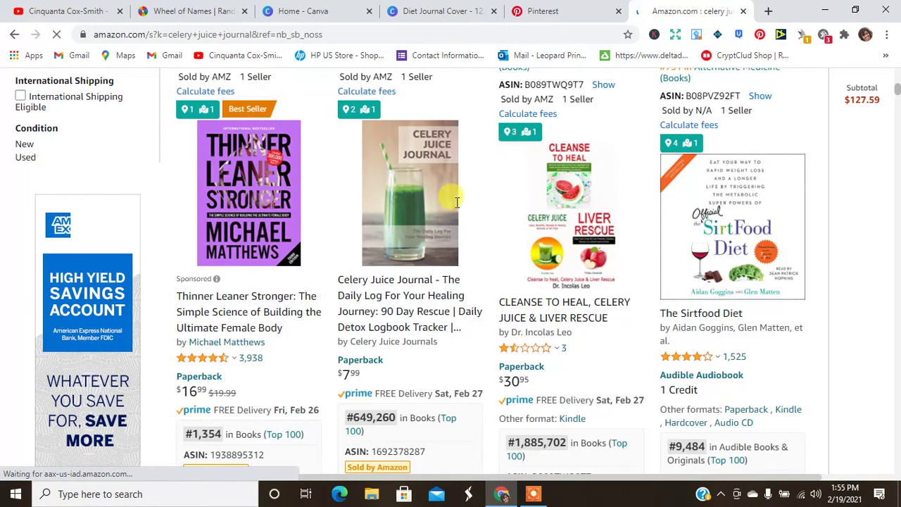
mouse_move(444, 252)
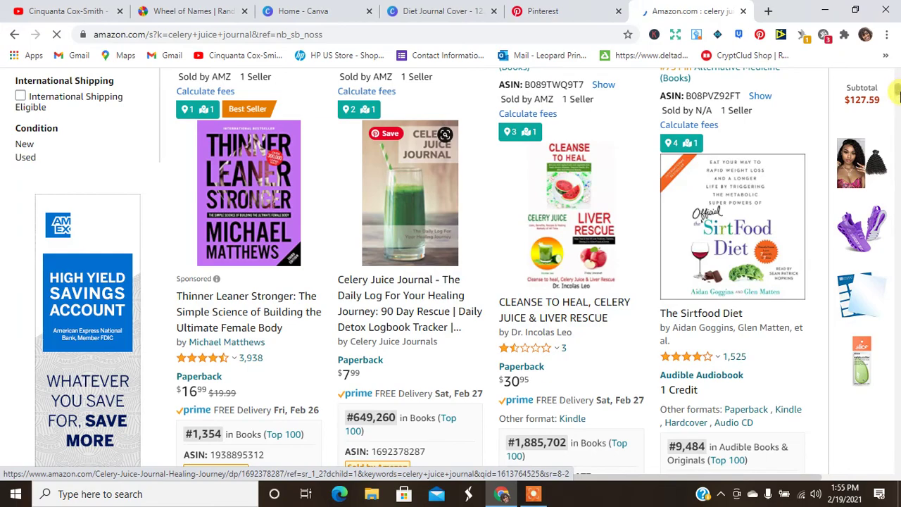
Browse the Amazon search results and open the product page of "Celery Juice Journal - The Daily Log For Your Healing Journey".
scroll(898, 91, "down", 3)
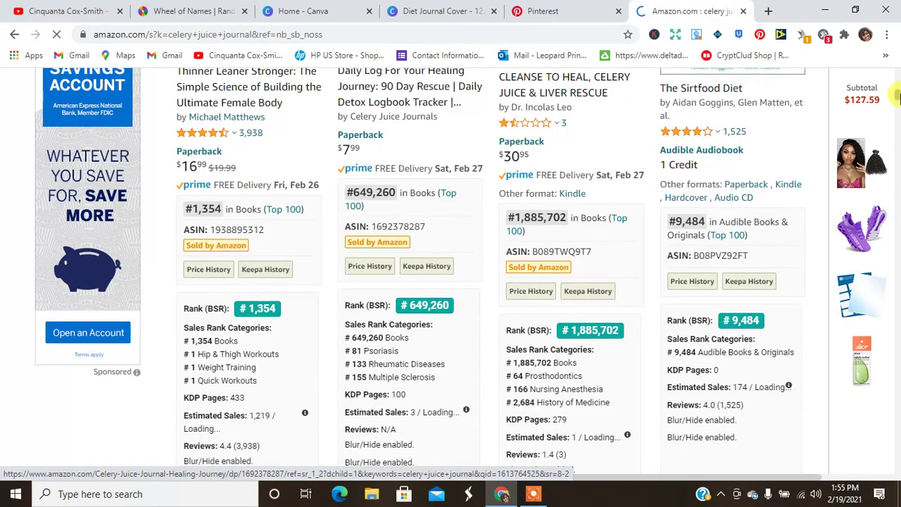
left_click_drag(898, 97, 898, 146)
scroll(897, 121, "down", 2)
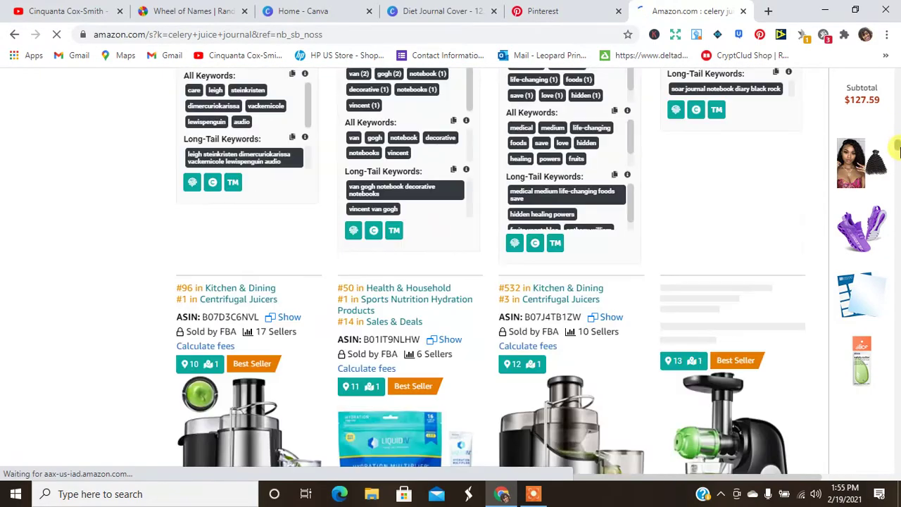
scroll(898, 146, "down", 15)
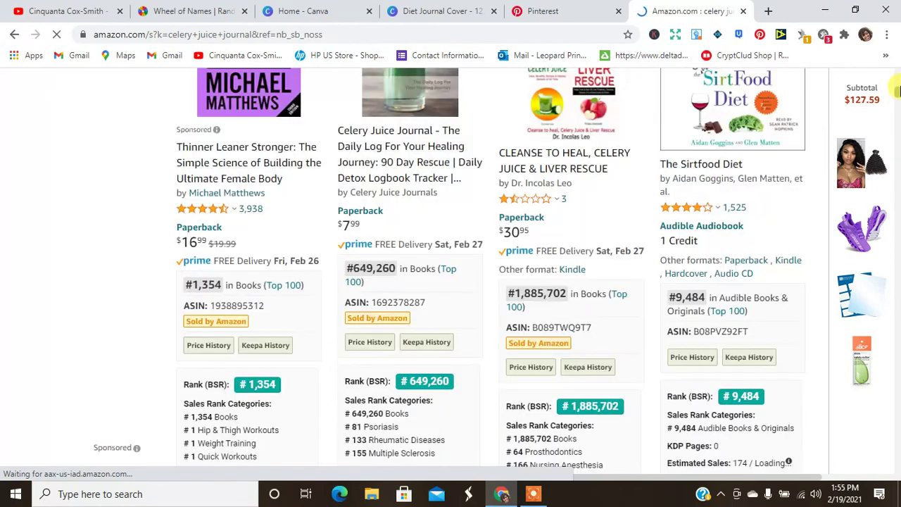
scroll(897, 90, "up", 3)
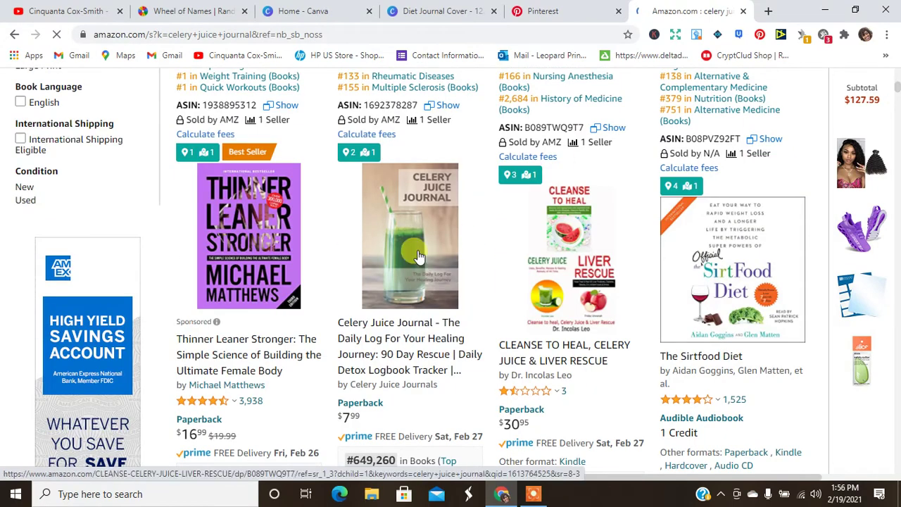
mouse_move(418, 256)
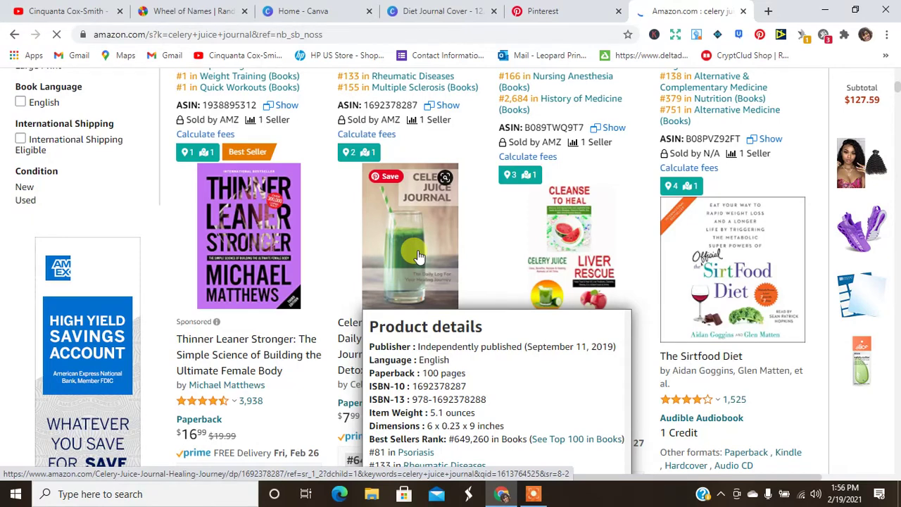
left_click(418, 257)
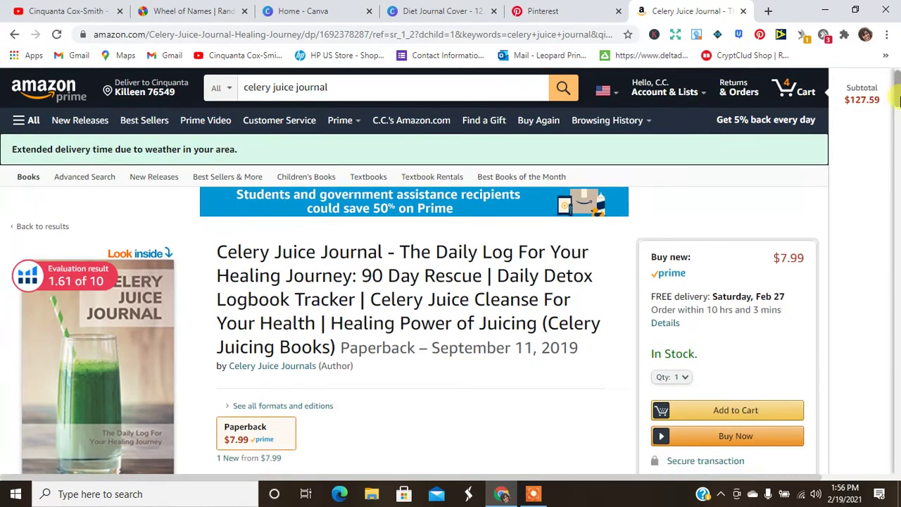
Preview the Celery Juice Journal's interior with Look Inside, examine its daily log page layout, and close the preview.
scroll(273, 233, "down", 2)
left_click(104, 233)
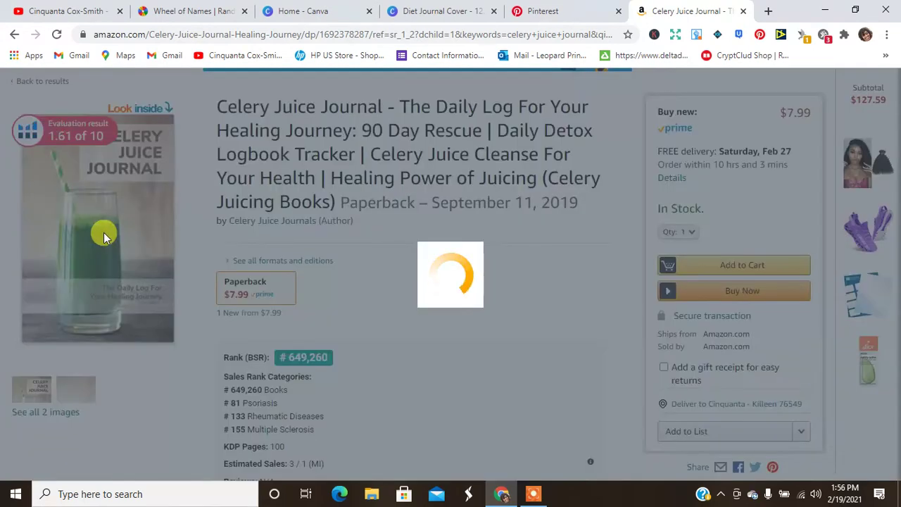
left_click(651, 297)
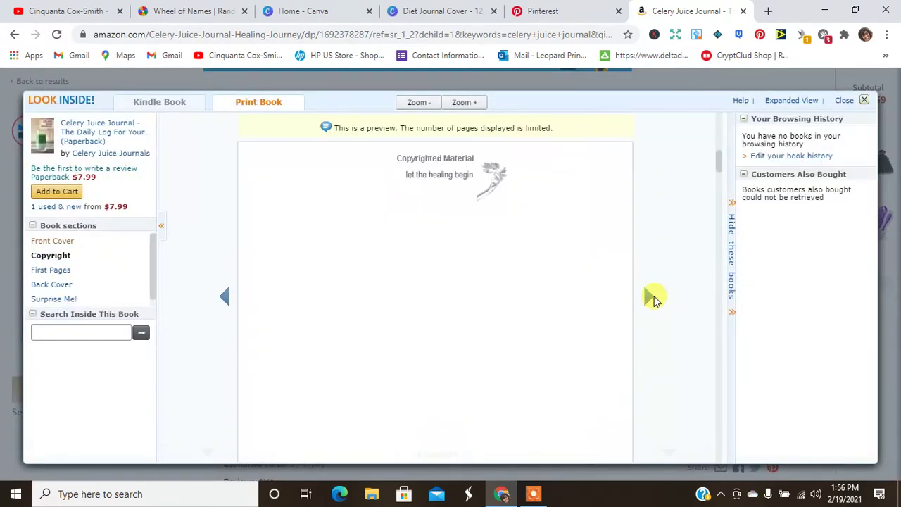
left_click(651, 296)
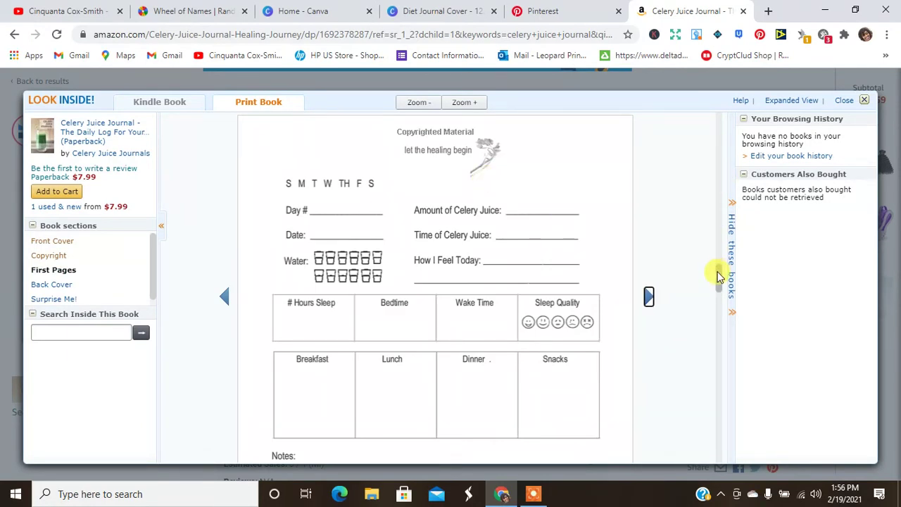
mouse_move(718, 274)
left_mouse_down()
mouse_move(717, 285)
mouse_move(718, 274)
left_mouse_up()
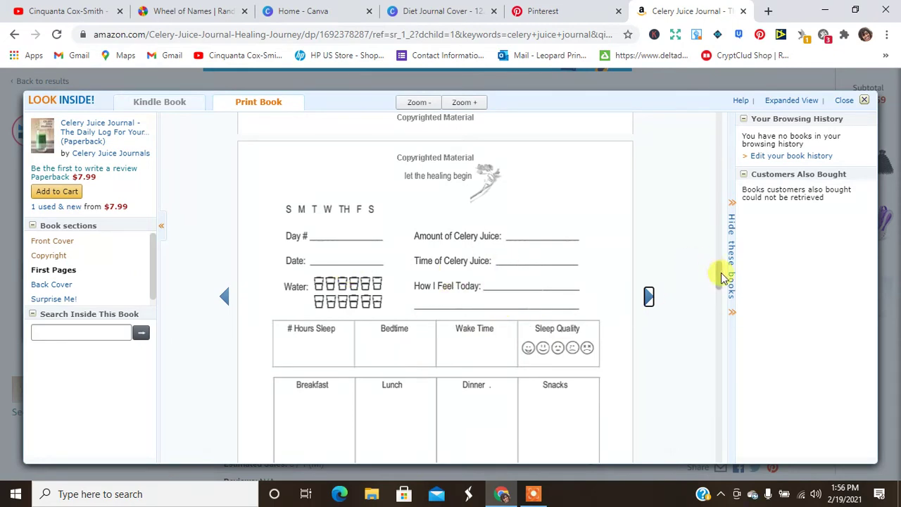
left_click_drag(719, 274, 718, 291)
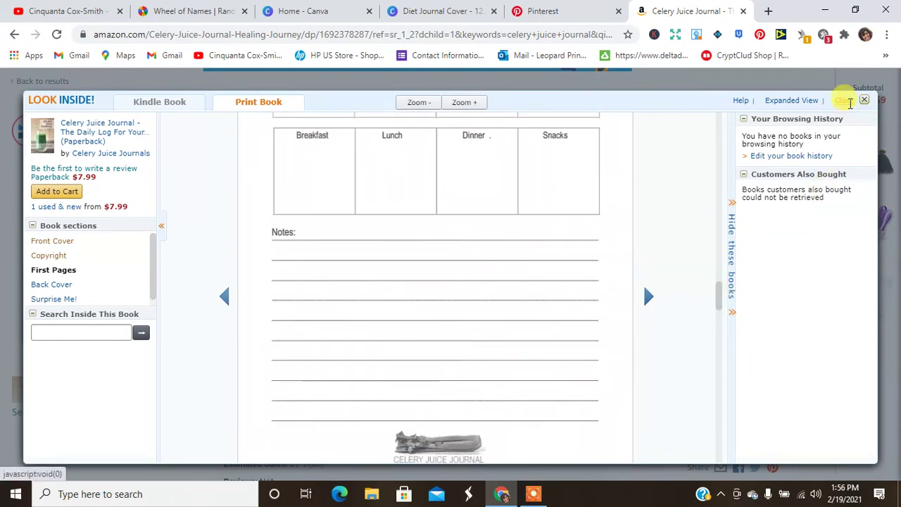
left_click(844, 100)
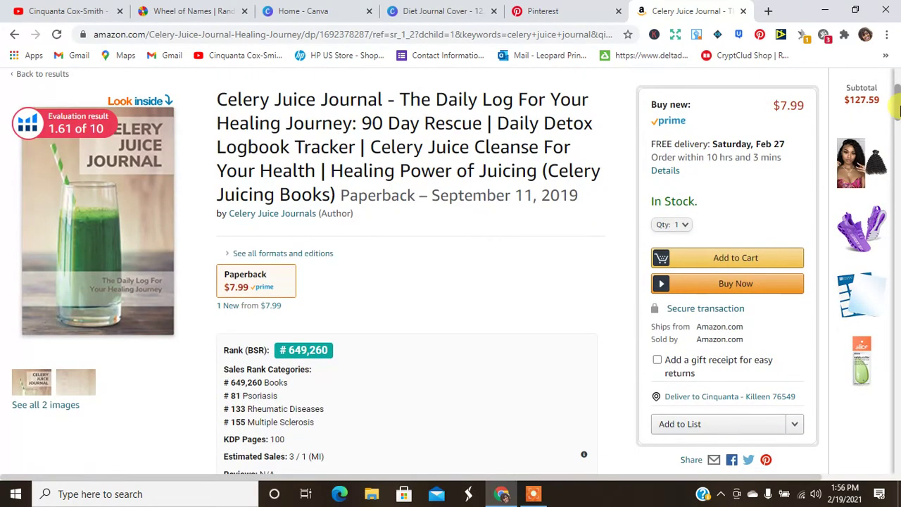
Examine the listing's sales rank, keywords and price history, and return to the Diet Journal Cover design in Canva.
scroll(898, 107, "down", 3)
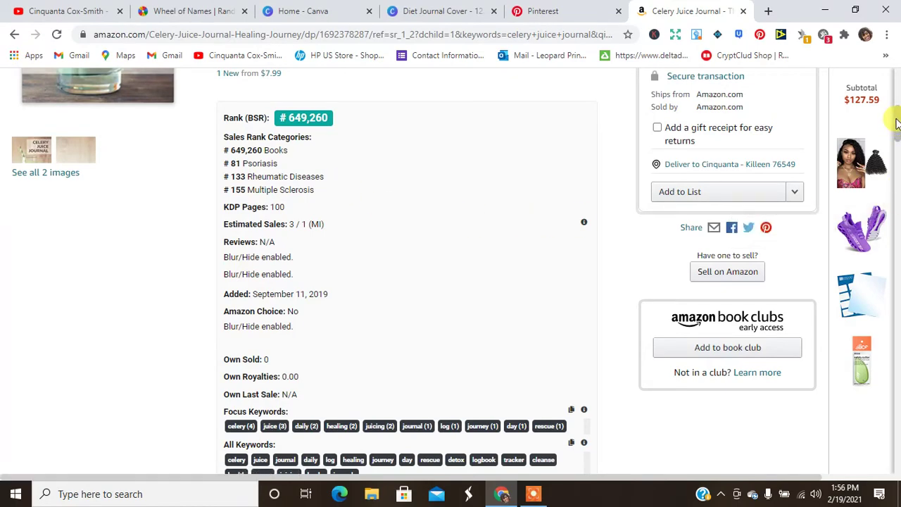
left_click_drag(898, 130, 898, 184)
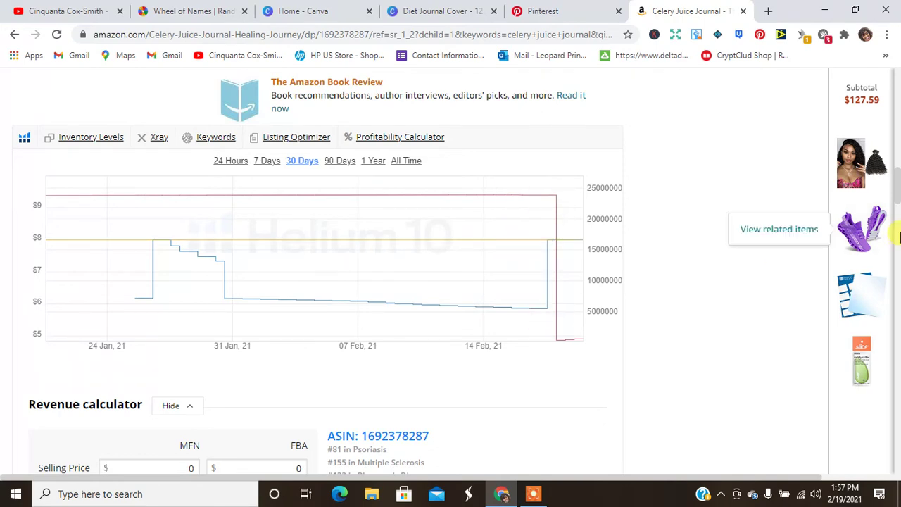
left_click_drag(898, 189, 894, 43)
left_click(436, 10)
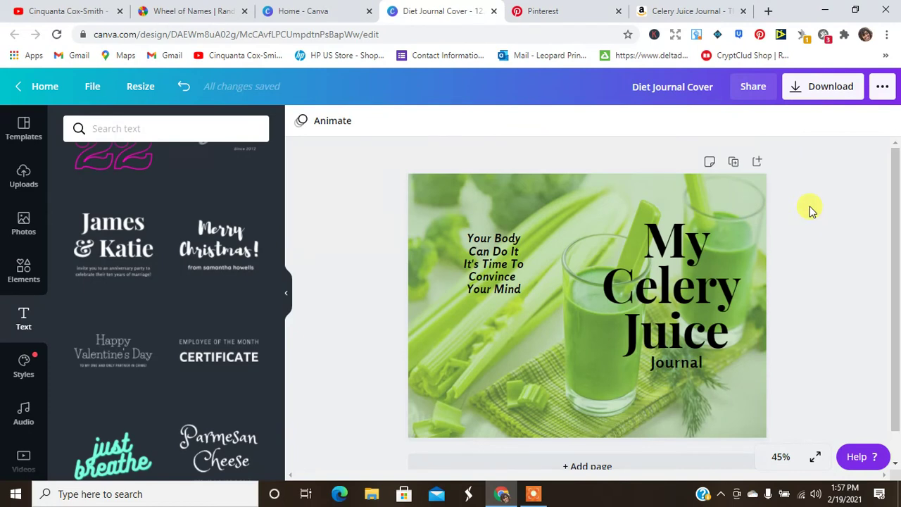
Switch to Pinterest and clear the "diet quote" search text without running another search.
left_click(163, 9)
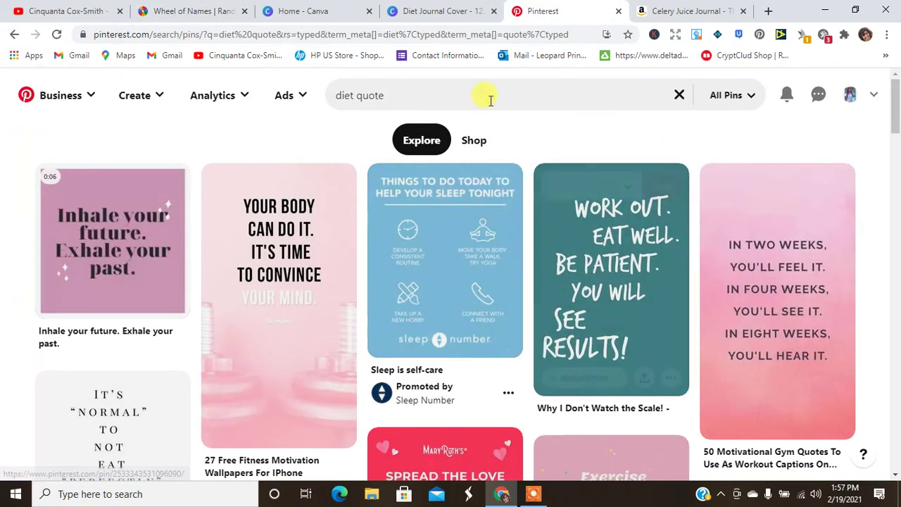
left_click_drag(432, 94, 197, 137)
key("BackSpace")
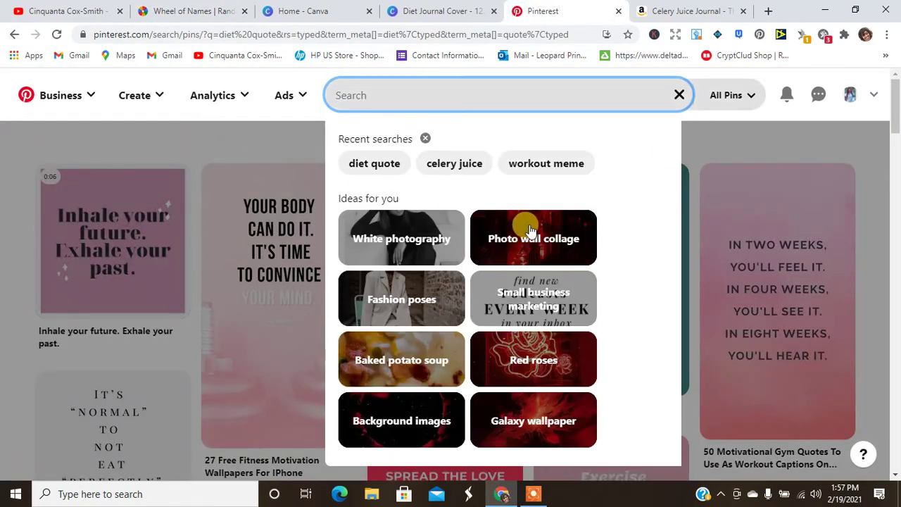
left_click(709, 147)
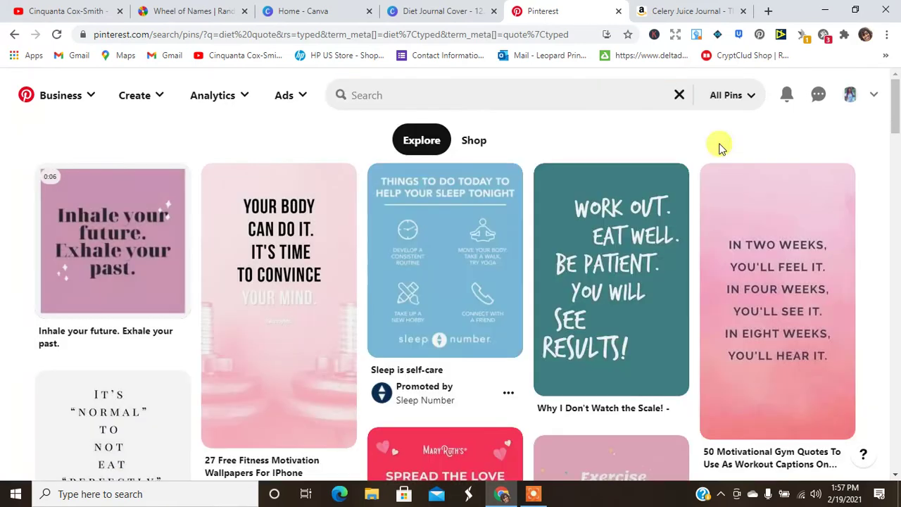
Review the journal's Amazon listing and its evaluation details, and switch to the YouTube channel page.
left_click(695, 9)
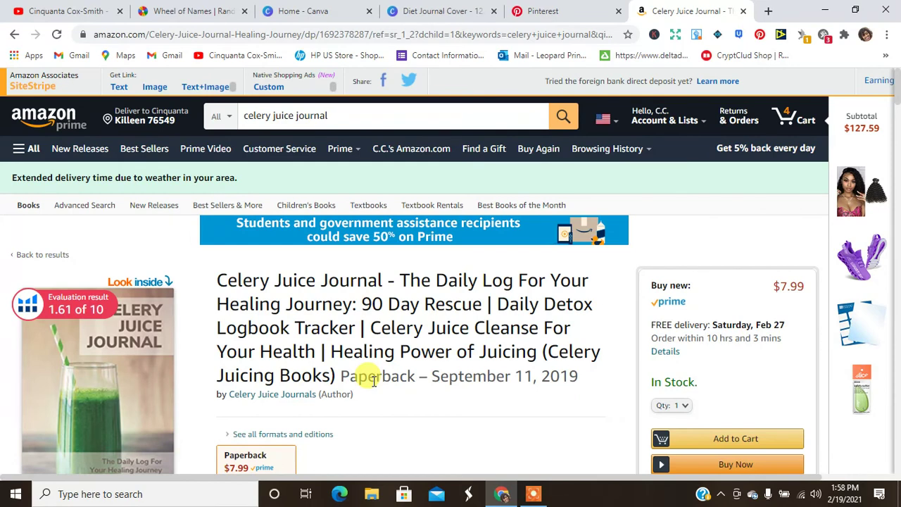
mouse_move(81, 299)
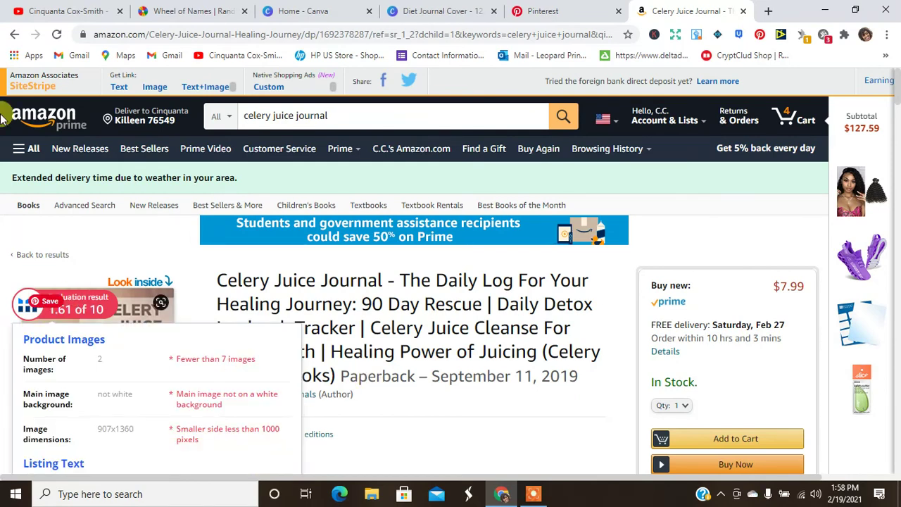
left_click(98, 12)
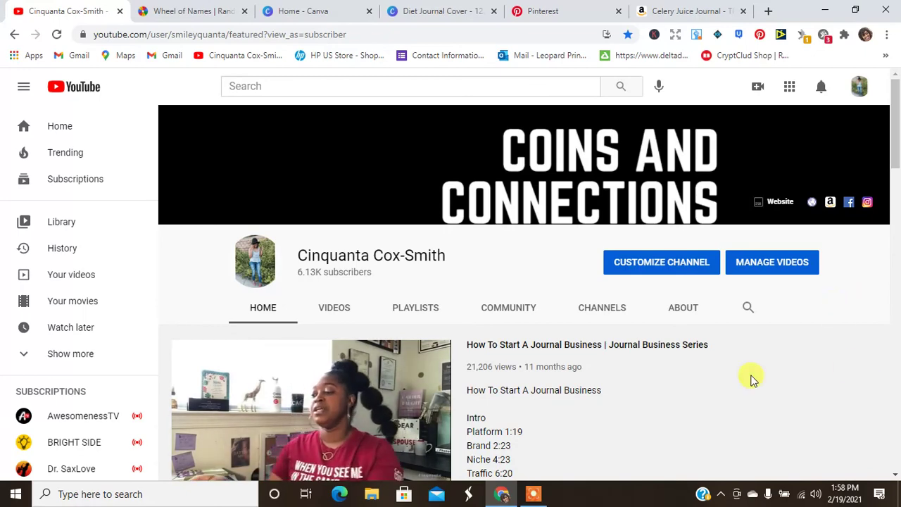
Switch back to the Diet Journal Cover design in Canva and show the "food" templates.
left_click(426, 11)
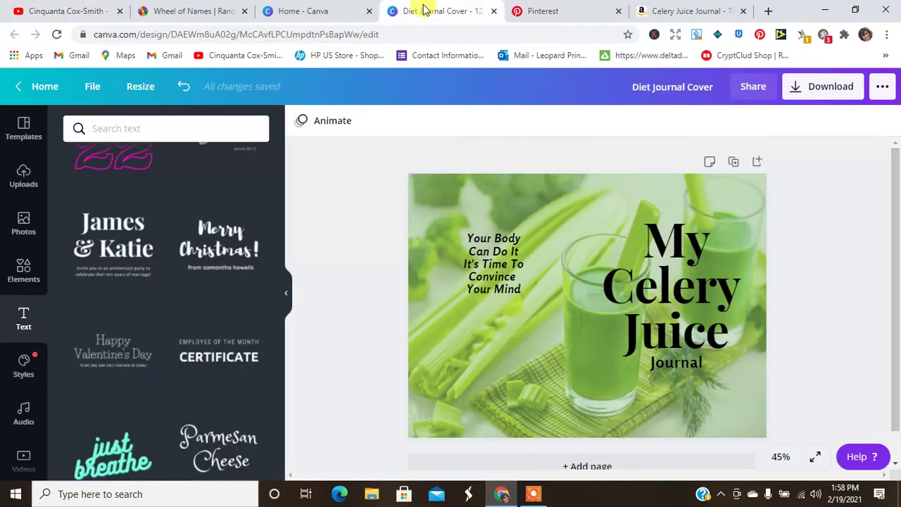
left_click(22, 128)
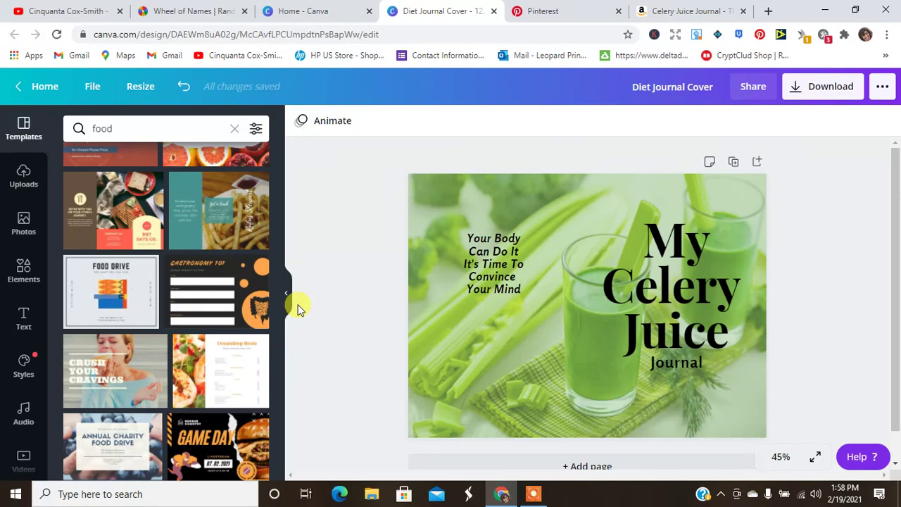
left_click(536, 497)
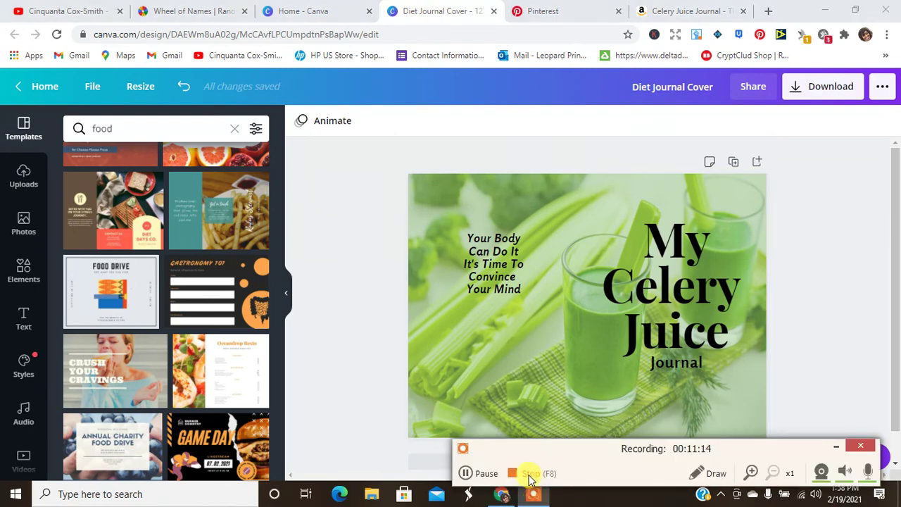